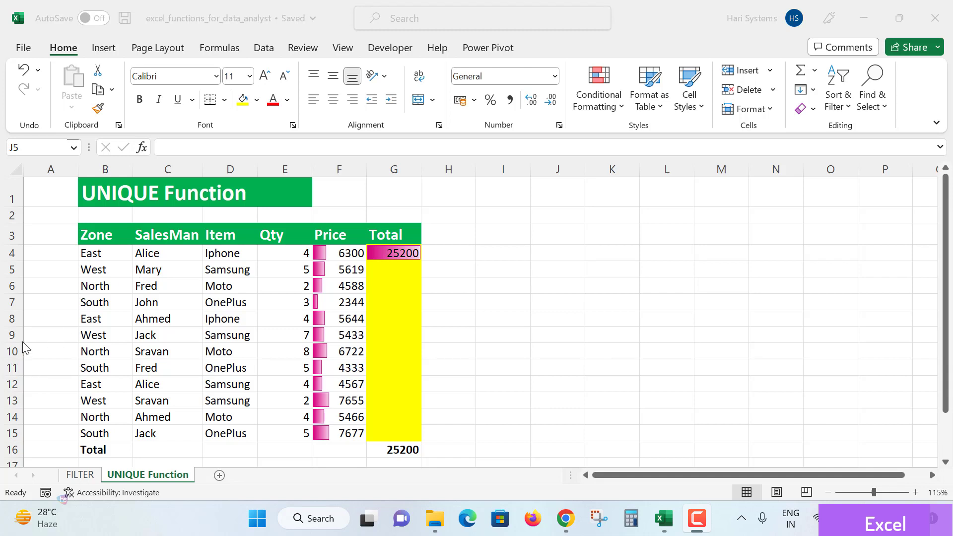
- Examine the sales table, its unfilled Total cells, and the Distinct, Unique and Multiple Columns output areas beneath it
left_click(457, 269)
left_click(440, 304)
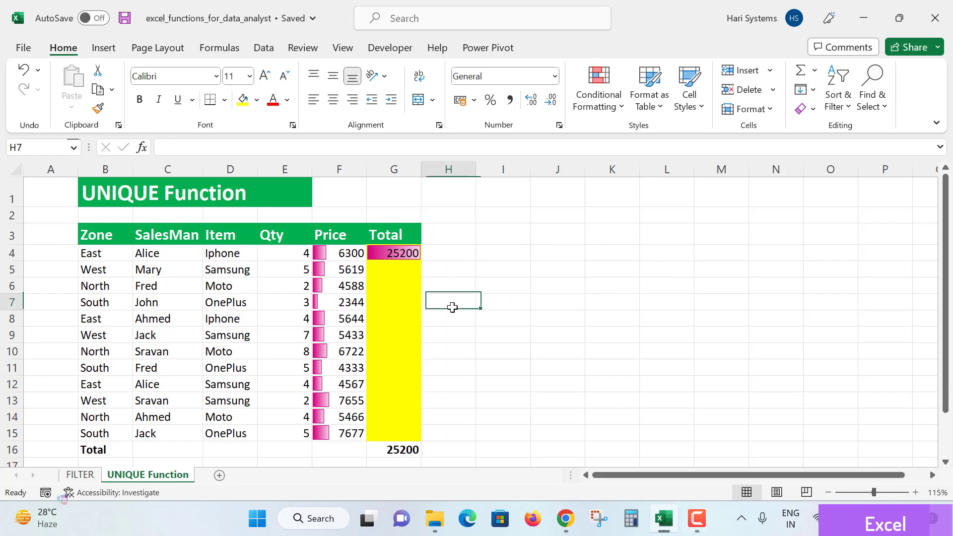
left_click(411, 268)
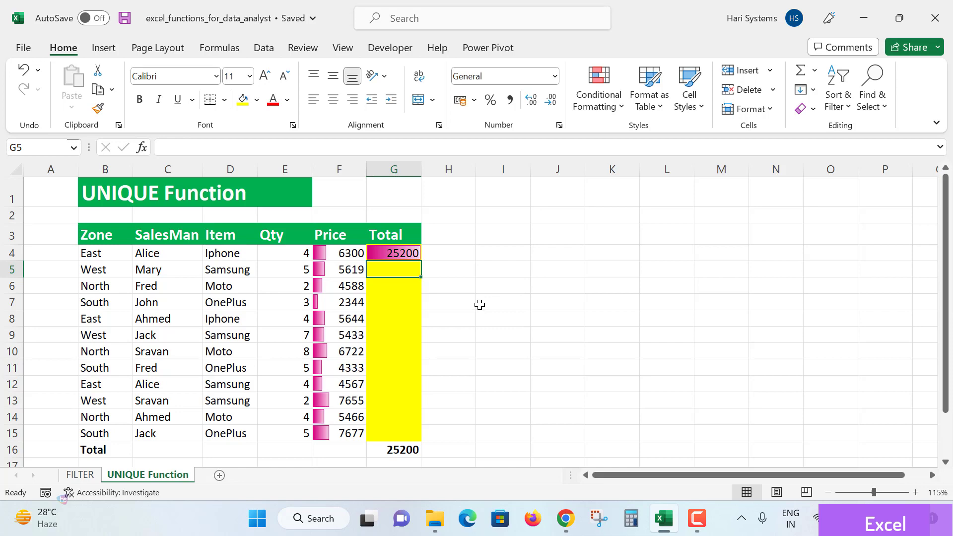
left_click(416, 314)
scroll(480, 341, "down", 2)
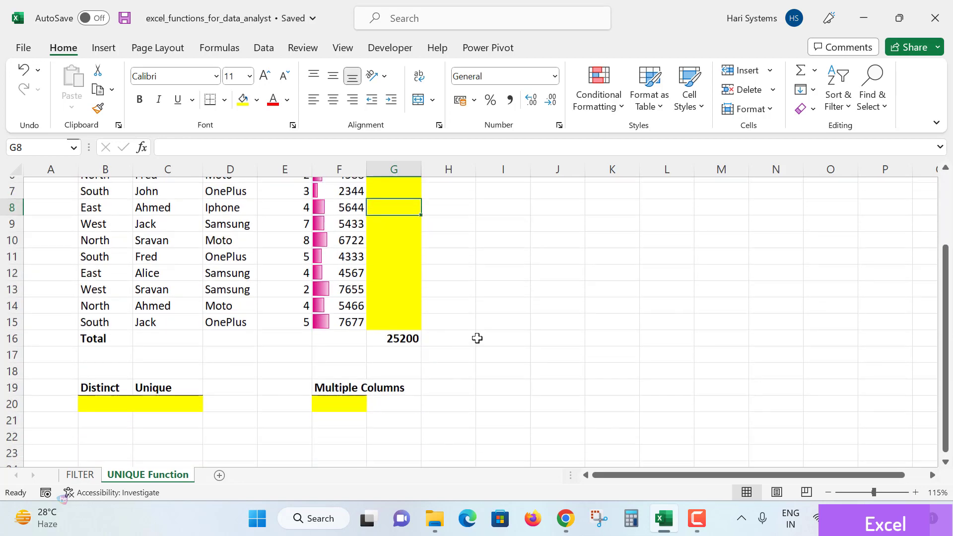
left_click(149, 383)
left_click(105, 392)
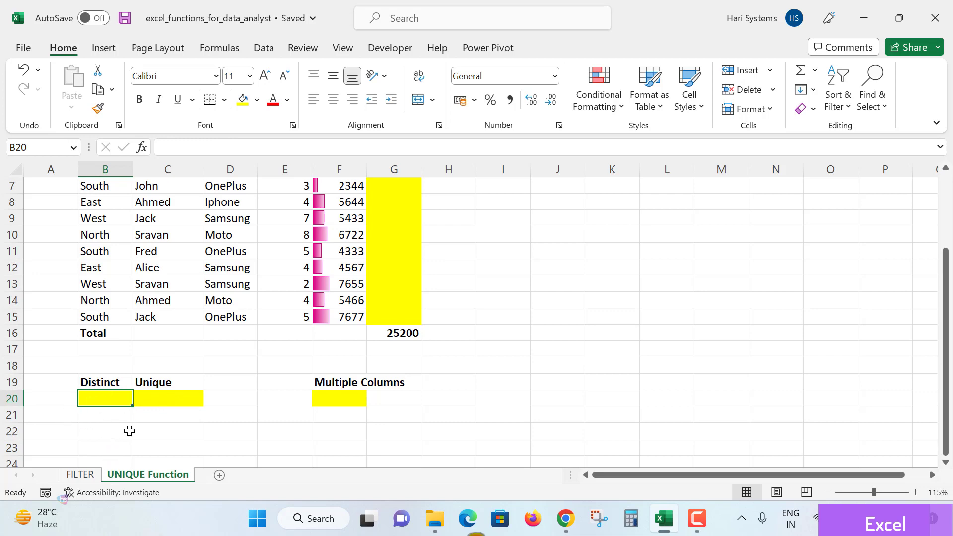
left_click(176, 397)
scroll(155, 275, "up", 1)
scroll(155, 275, "up", 1)
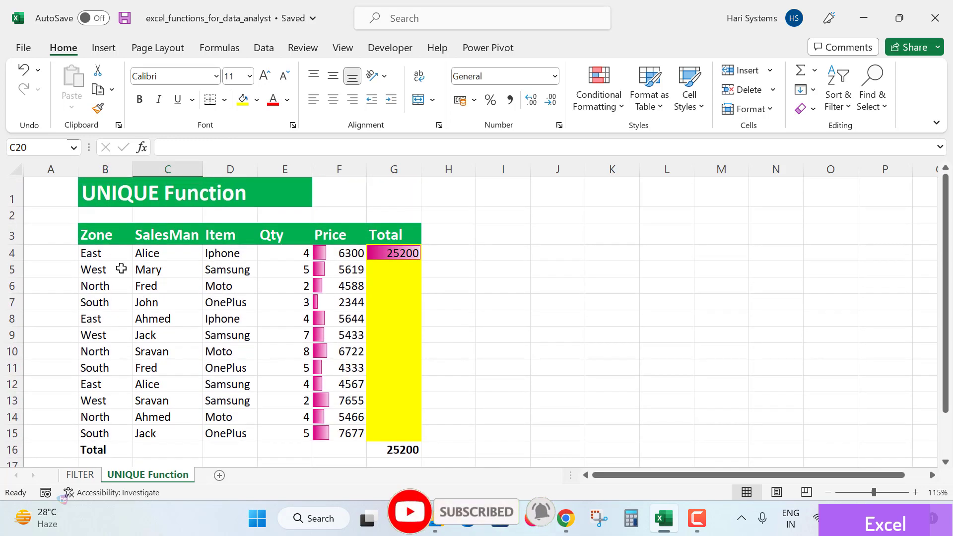
left_click(96, 250)
left_click(342, 415)
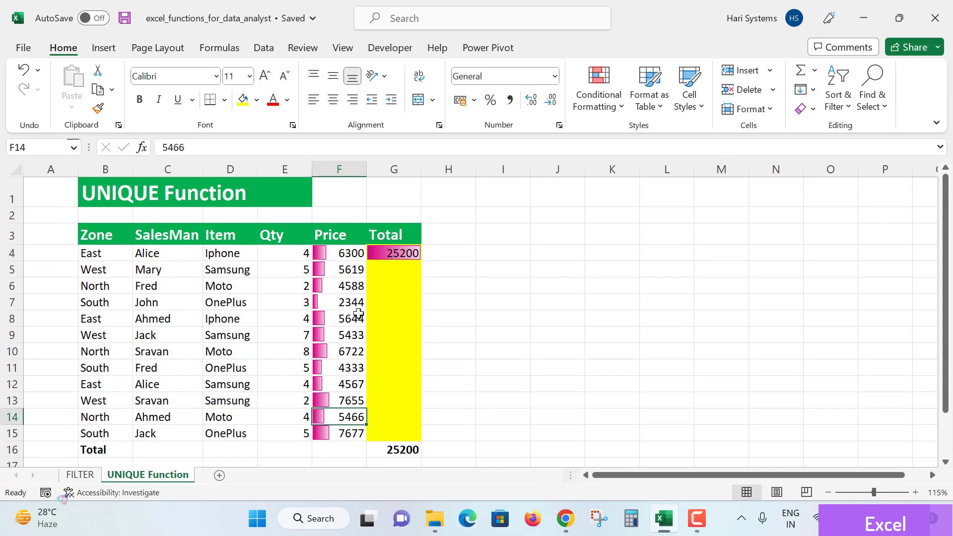
scroll(359, 315, "down", 2)
left_click(332, 401)
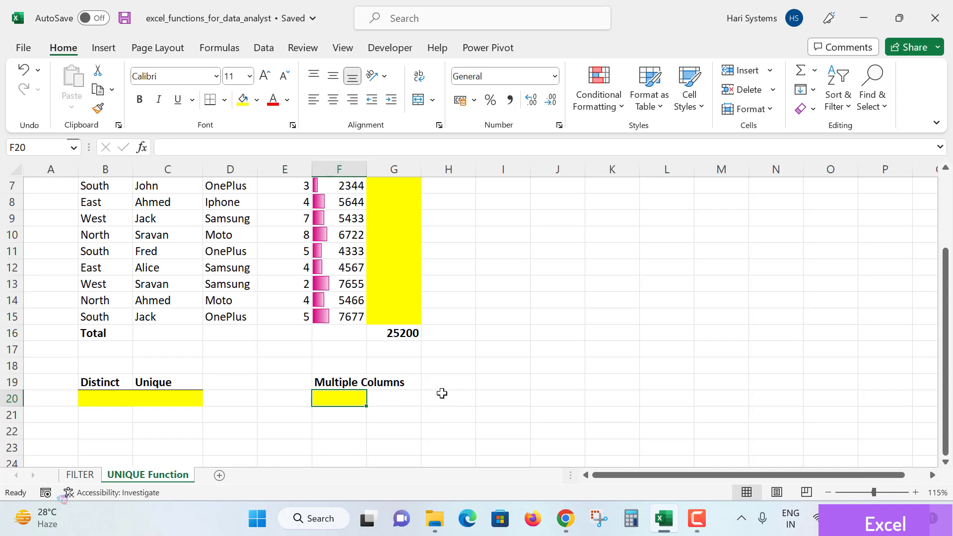
scroll(443, 401, "up", 2)
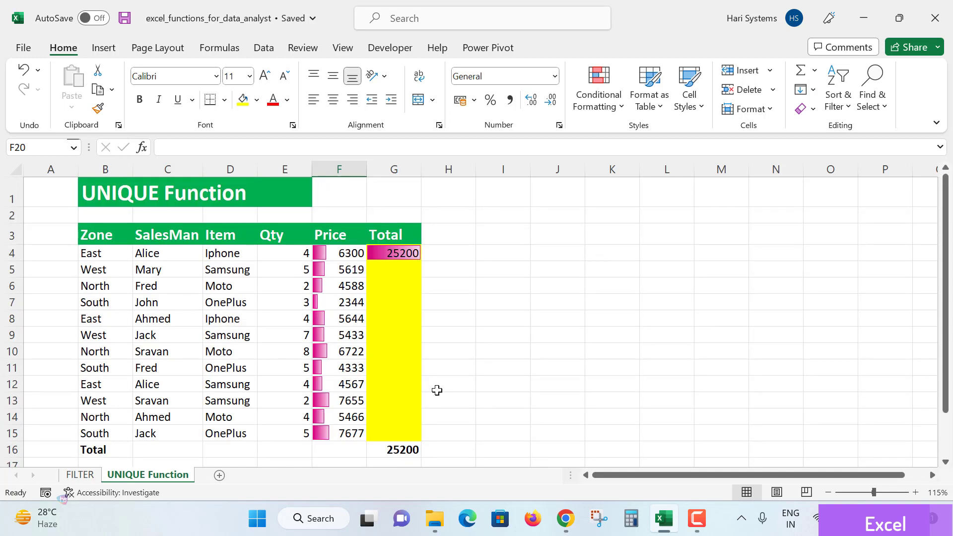
- Fill the Qty times Price formula from G4 down the Total column through row 15
left_click(400, 254)
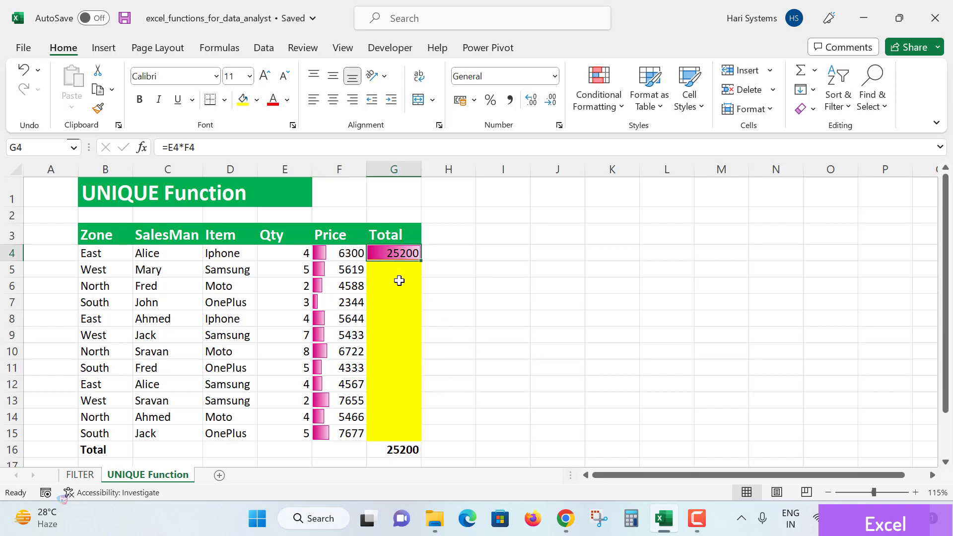
left_click(398, 273)
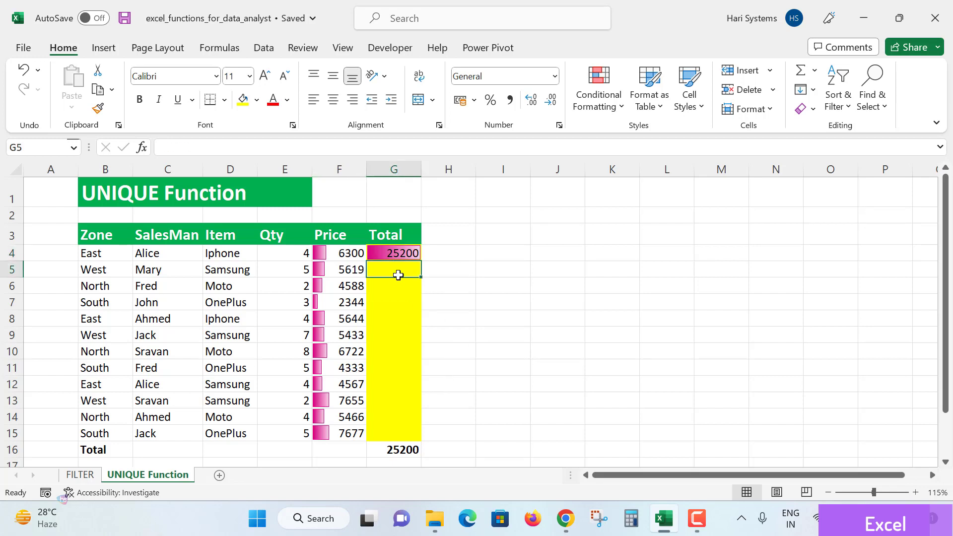
left_click(286, 252)
left_click(330, 252)
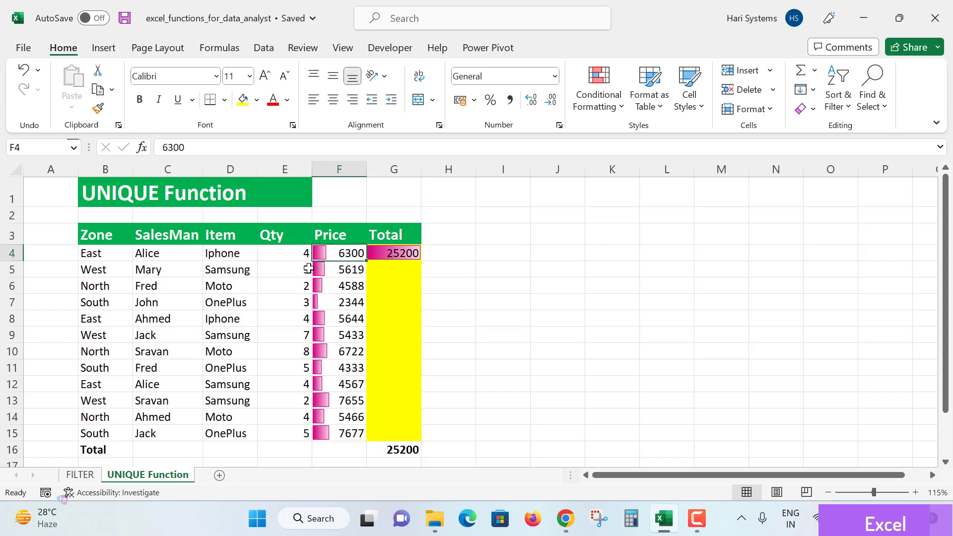
left_click(393, 271)
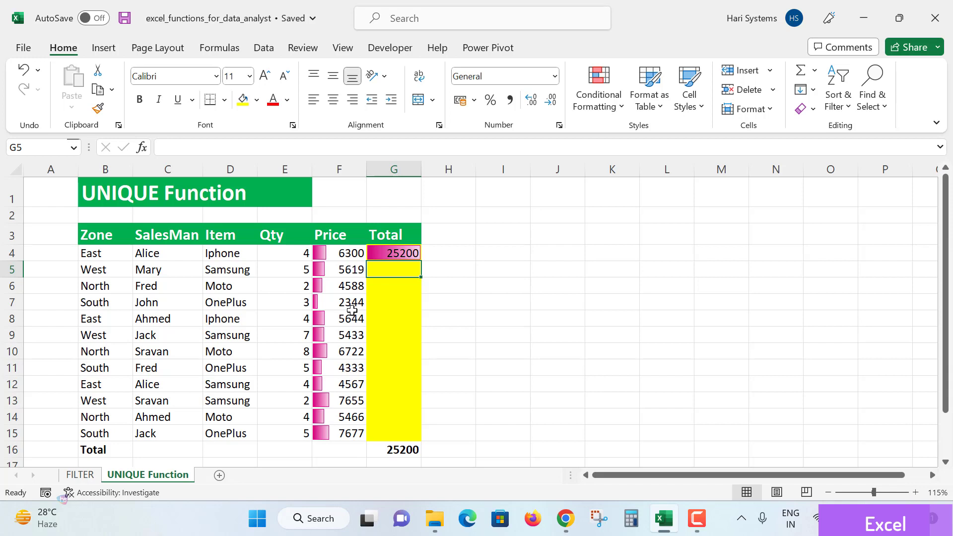
left_click(384, 254)
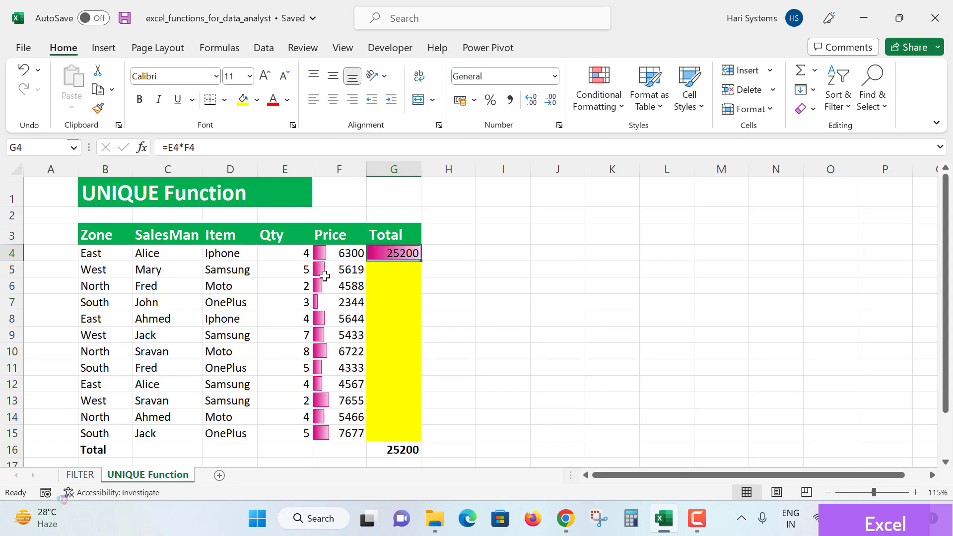
left_click(289, 254)
left_click(341, 253)
left_click(386, 257)
double_click(420, 262)
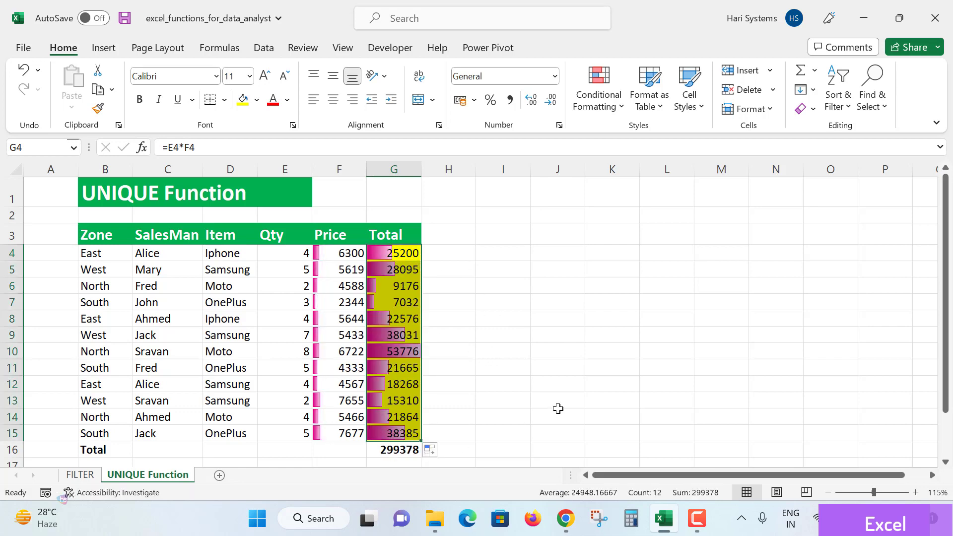
- Save the workbook with the filled Total column
scroll(534, 323, "down", 1)
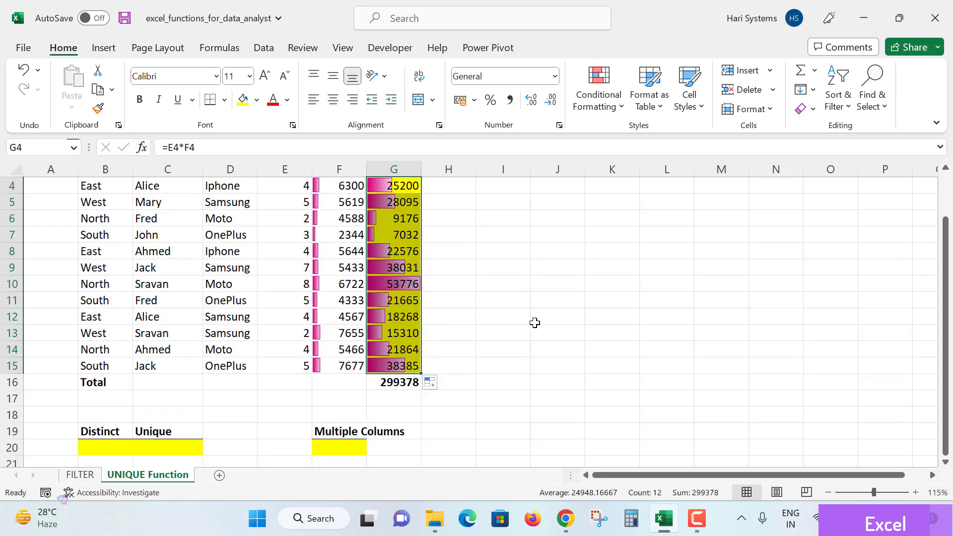
left_click(535, 323)
scroll(223, 334, "up", 1)
left_click(240, 317)
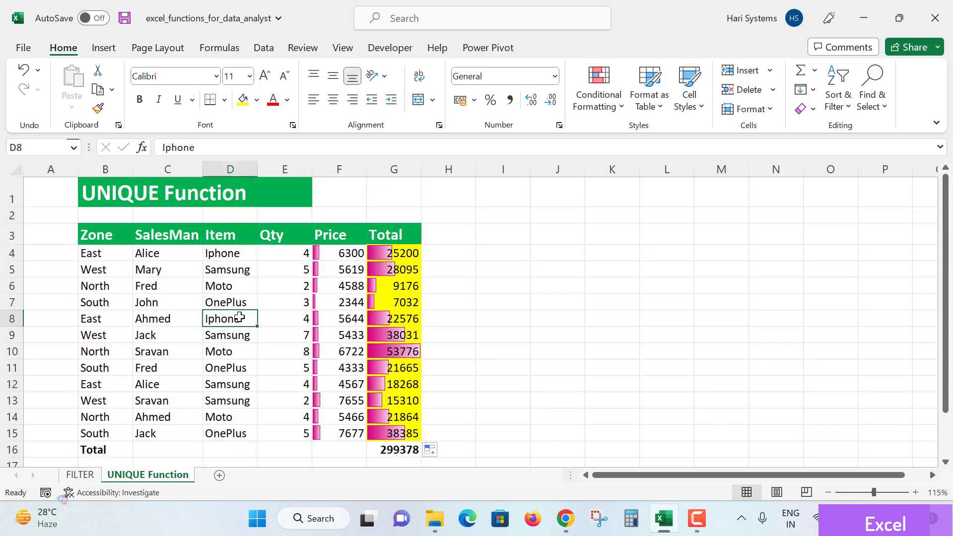
key("ctrl+s")
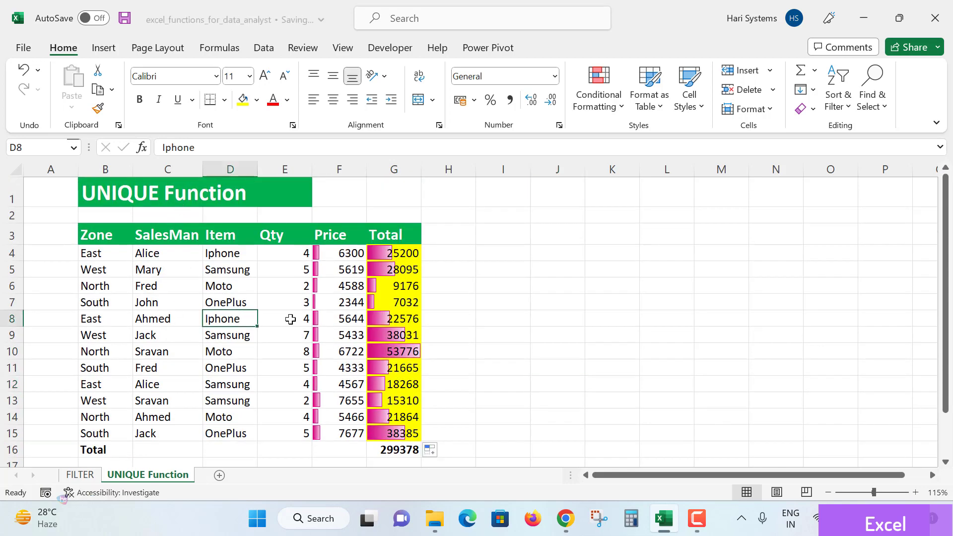
- Start a UNIQUE function formula in cell B20 under the Distinct heading
scroll(288, 315, "down", 3)
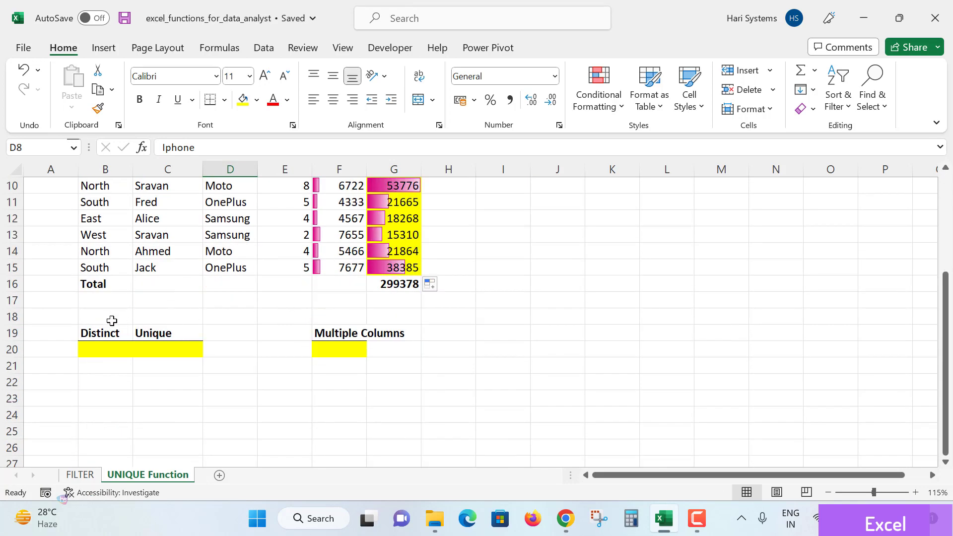
left_click(103, 349)
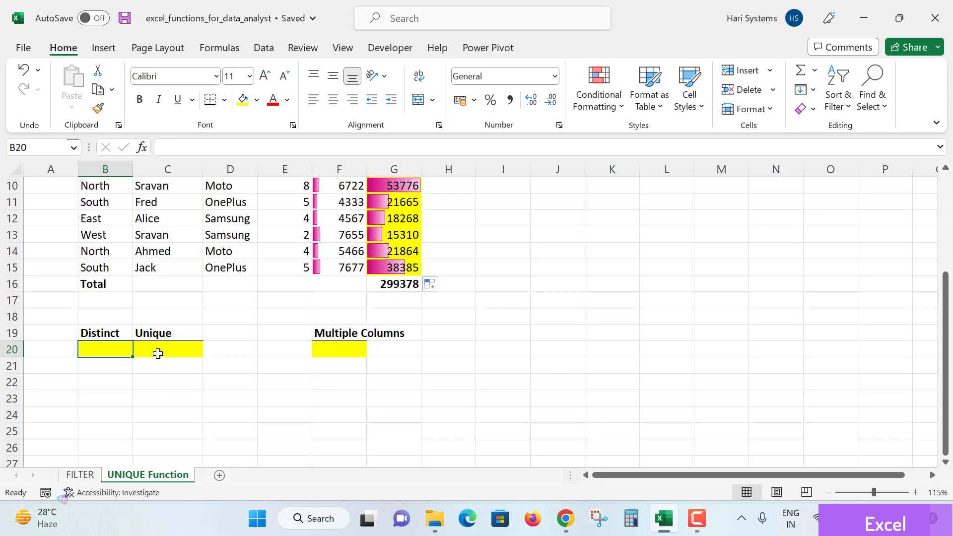
left_click(110, 378)
left_click(109, 349)
scroll(158, 348, "up", 2)
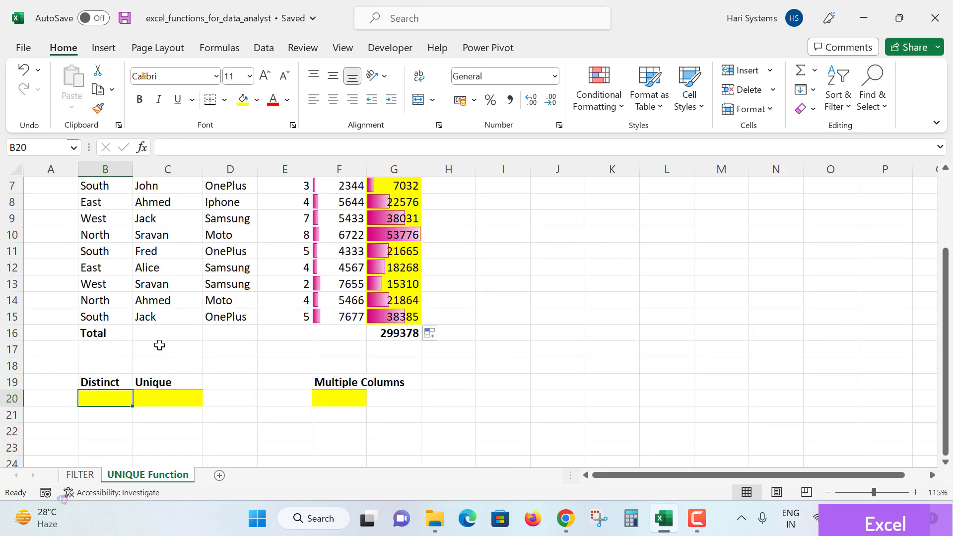
scroll(149, 219, "up", 1)
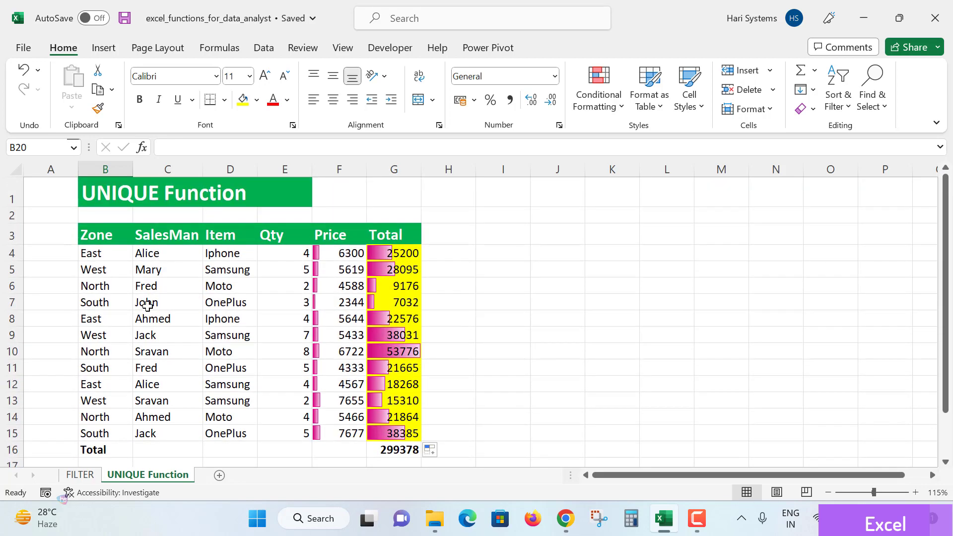
scroll(188, 392, "down", 2)
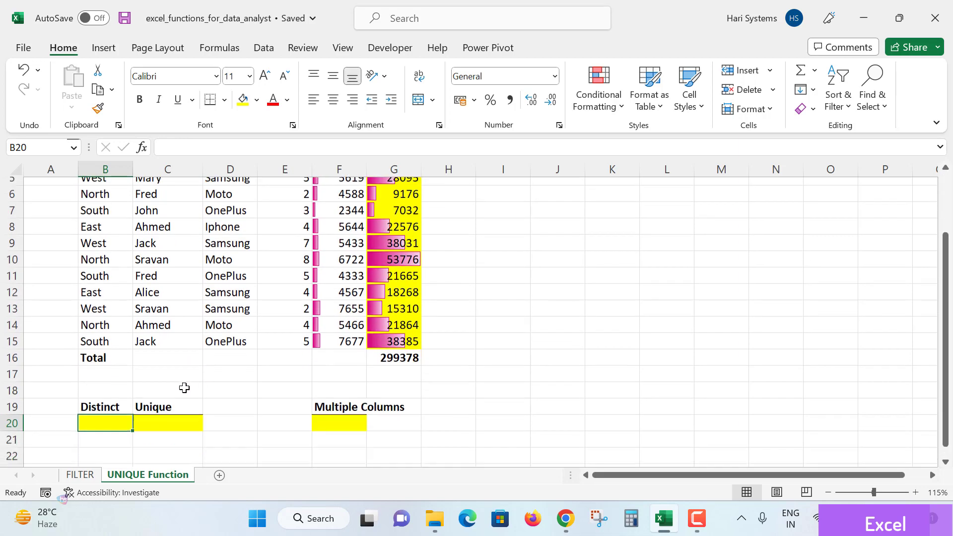
type("=UN")
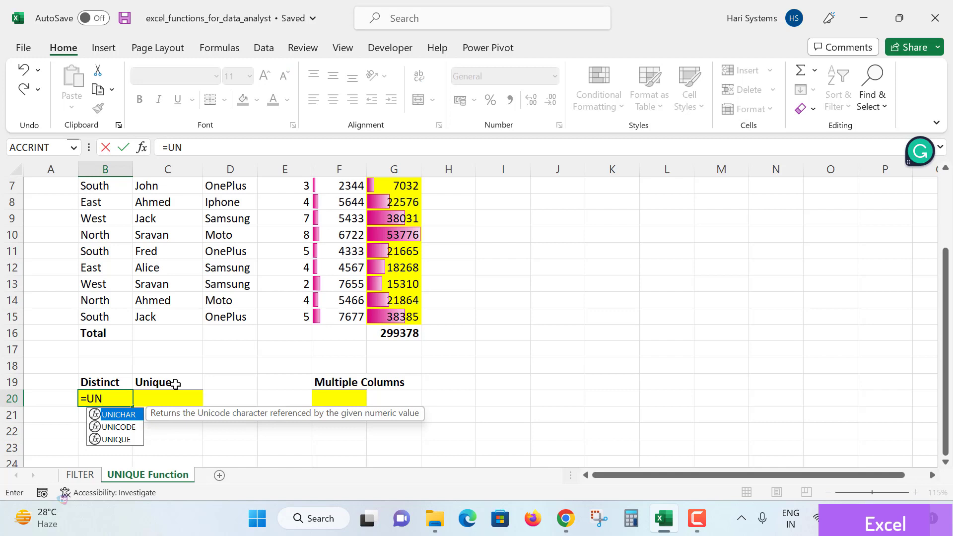
type("QUE")
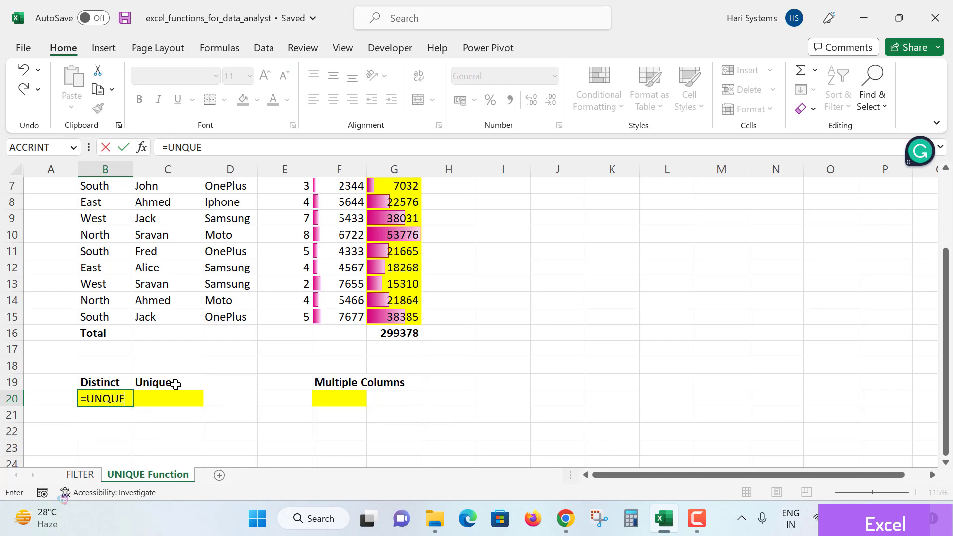
key("BackSpace")
key("BackSpace")
key("Left")
key("Delete")
key("Down")
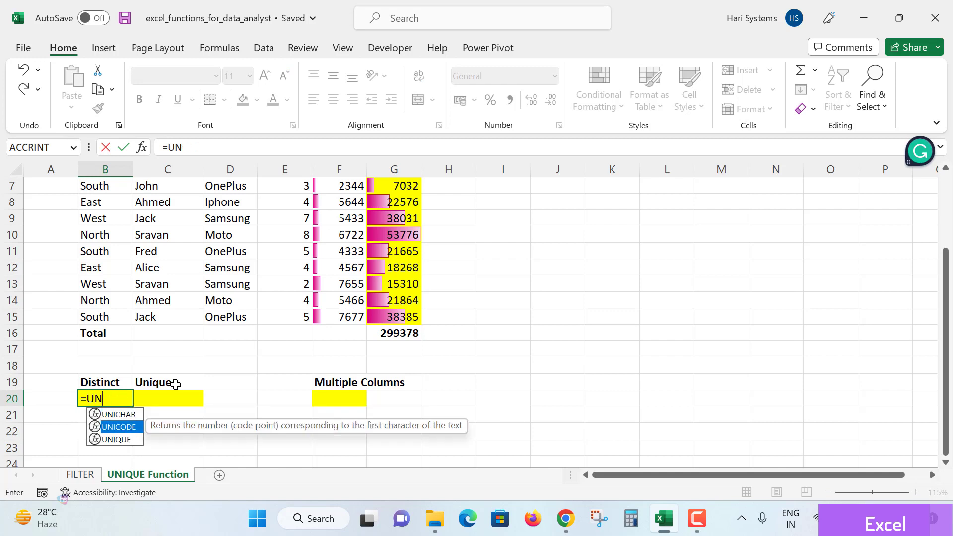
key("Down")
key("Tab")
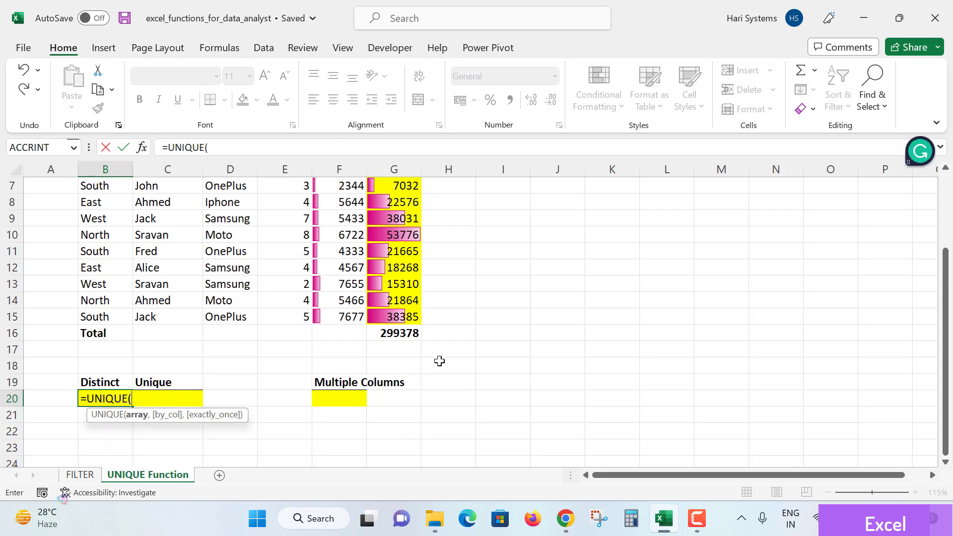
- Use the SalesMan range C4:C15 as the array and complete the formula as =UNIQUE(C4:C15)
scroll(316, 380, "up", 2)
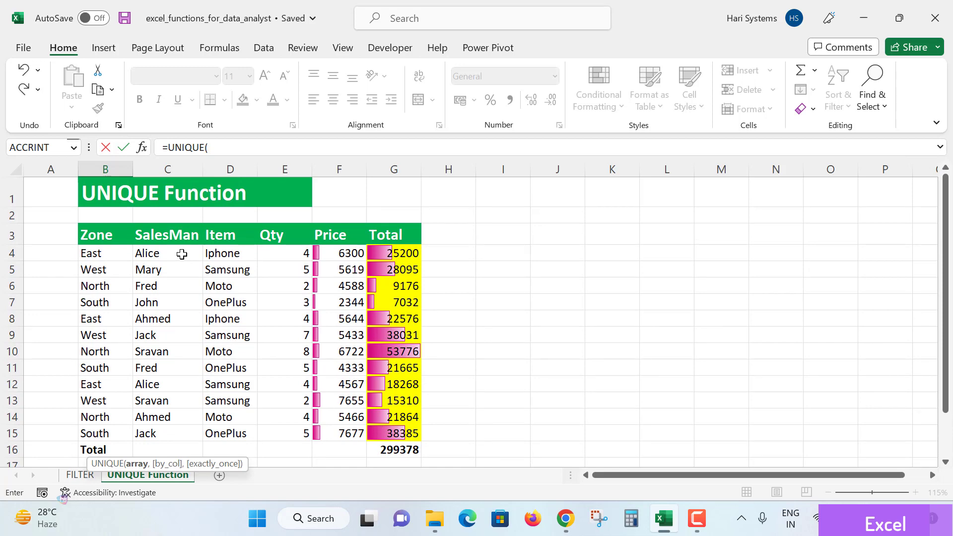
left_click(182, 254)
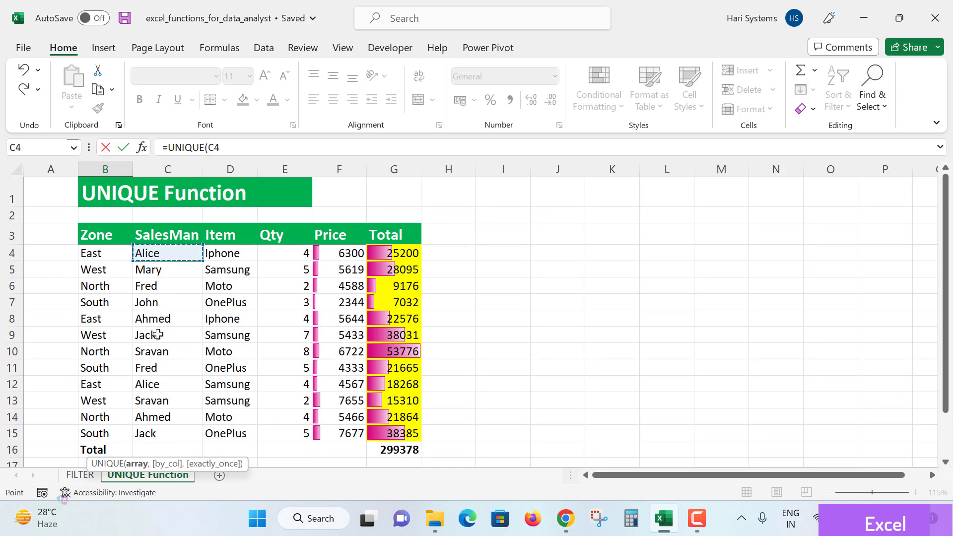
scroll(175, 372, "down", 1)
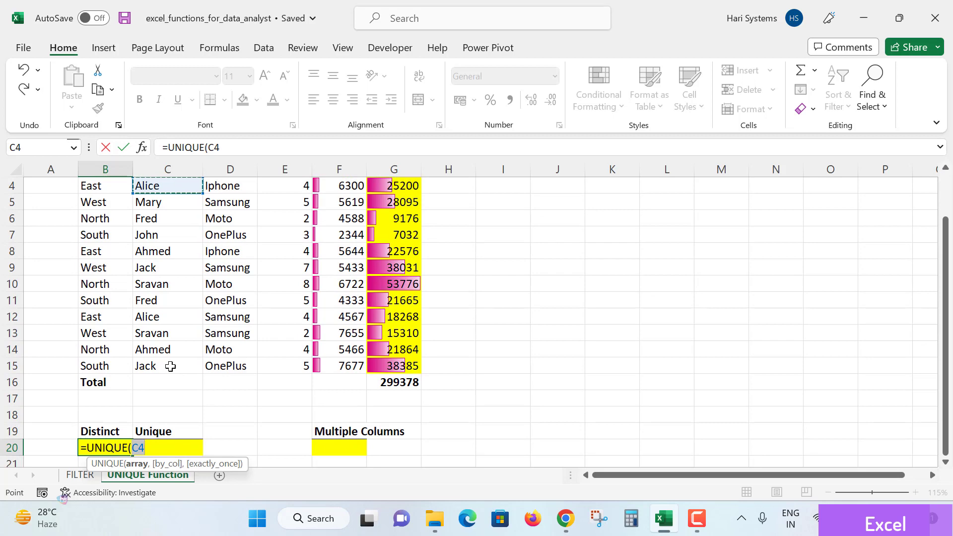
left_click(171, 368, "shift")
scroll(168, 358, "up", 1)
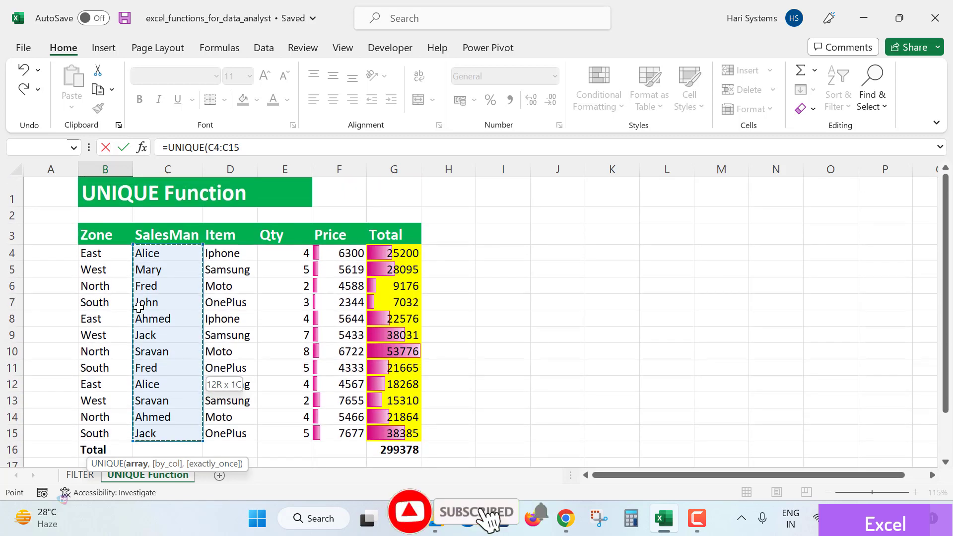
scroll(180, 263, "down", 2)
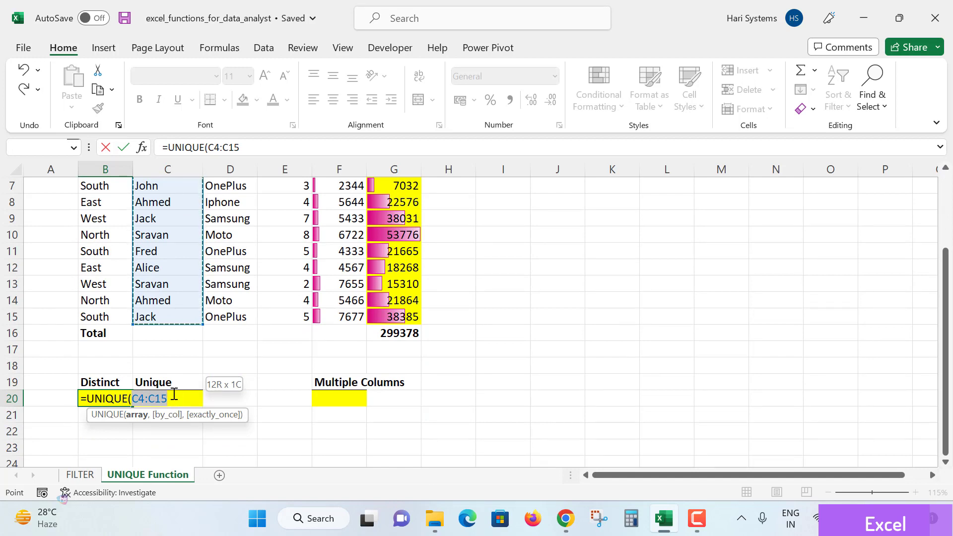
type(")")
key("Return")
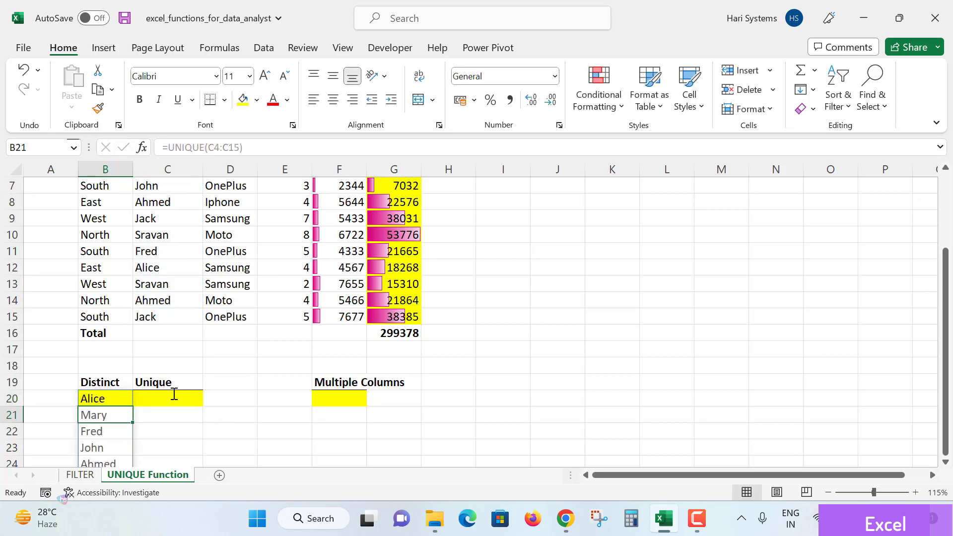
- Compare the spilled Distinct list with the entries in the table's SalesMan column
scroll(181, 402, "down", 1)
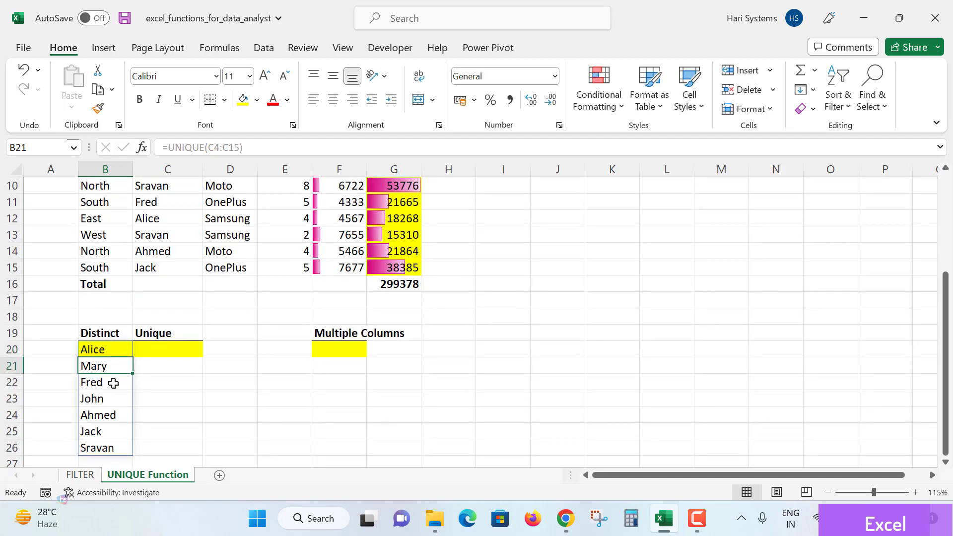
scroll(154, 295, "up", 2)
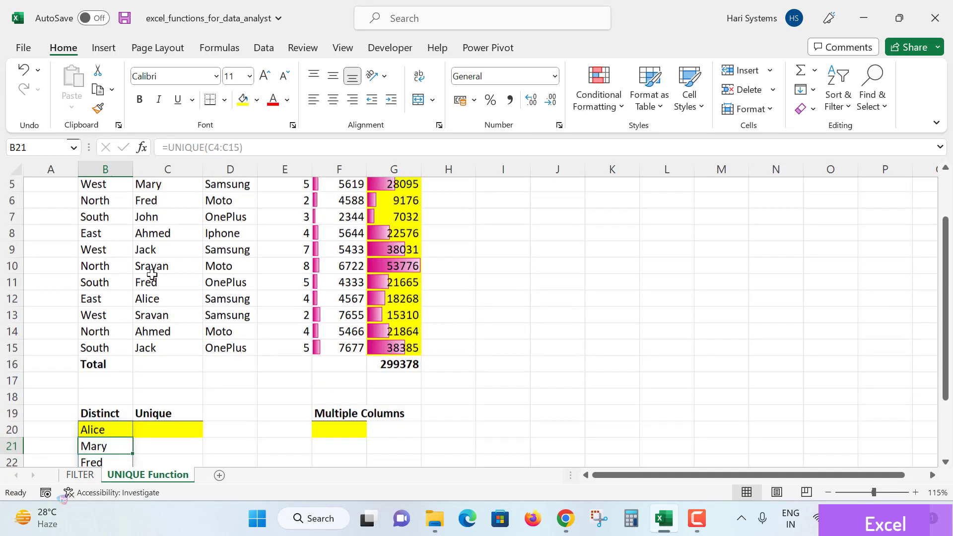
left_click(156, 199)
left_click(158, 235)
left_click(162, 268)
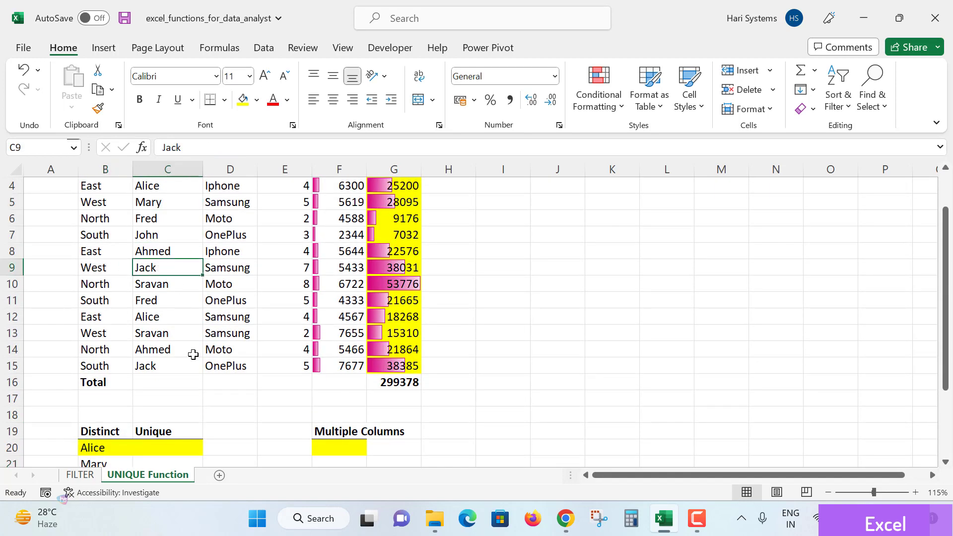
- Trace the repeated names in the SalesMan column against the Distinct list in B20:B26
left_click(144, 186)
left_click(161, 311)
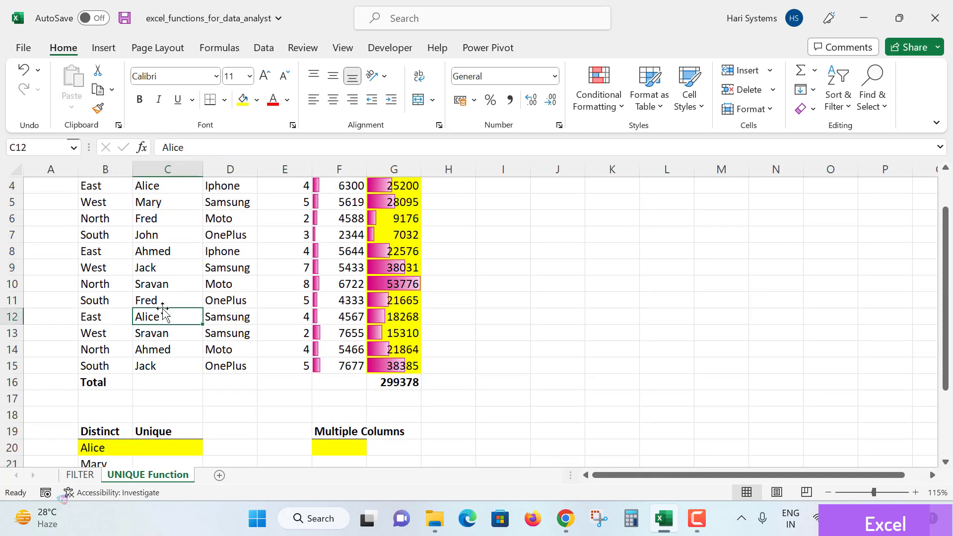
left_click(164, 331)
left_click(165, 297)
left_click(164, 286)
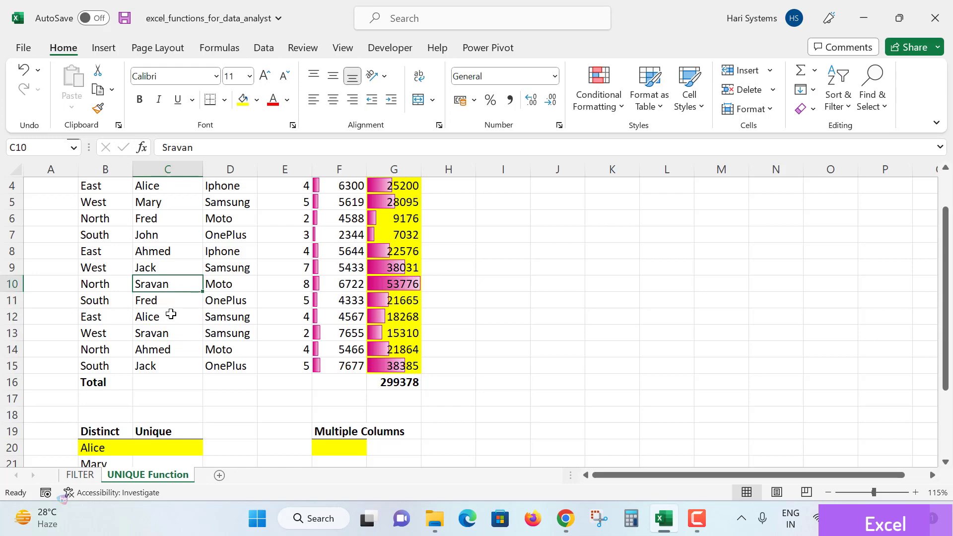
scroll(164, 302, "down", 3)
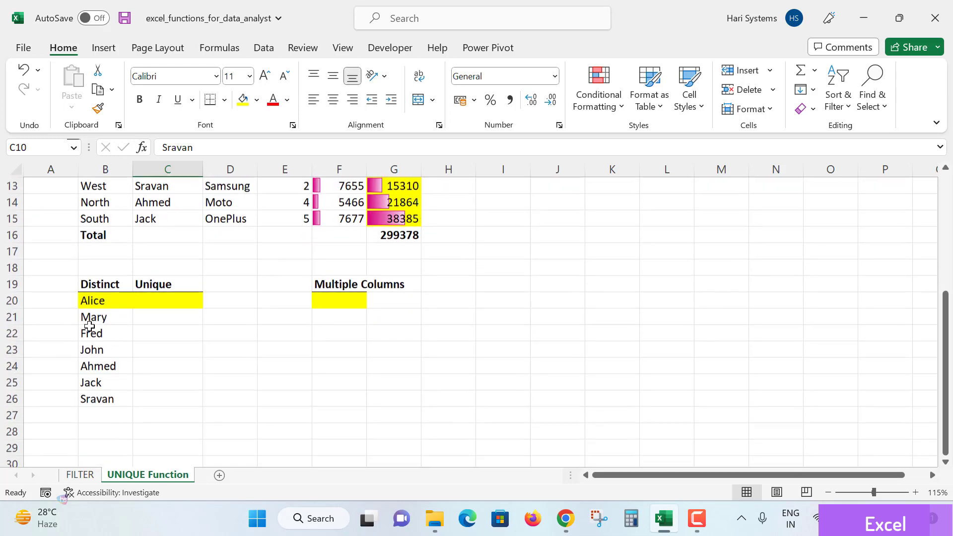
left_click(94, 398)
left_click(96, 300)
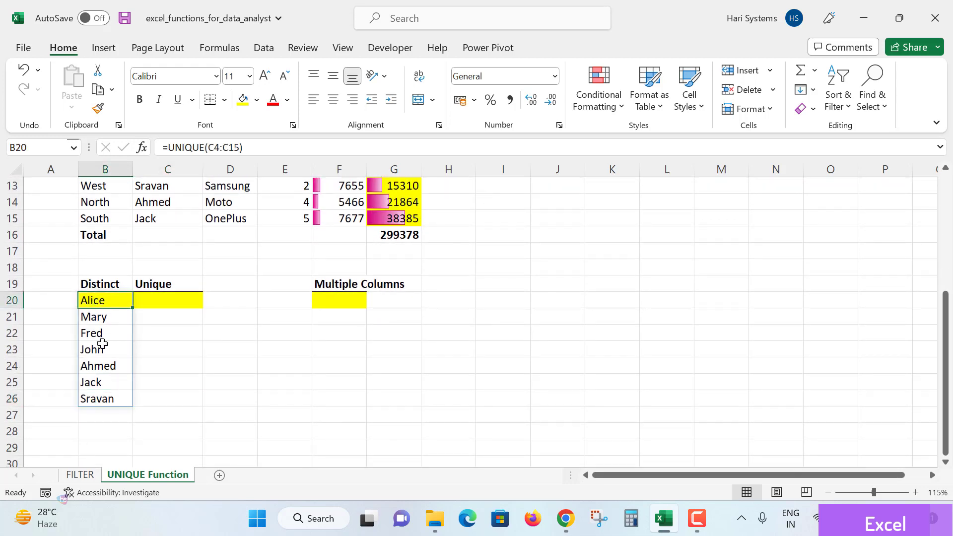
left_click(102, 366)
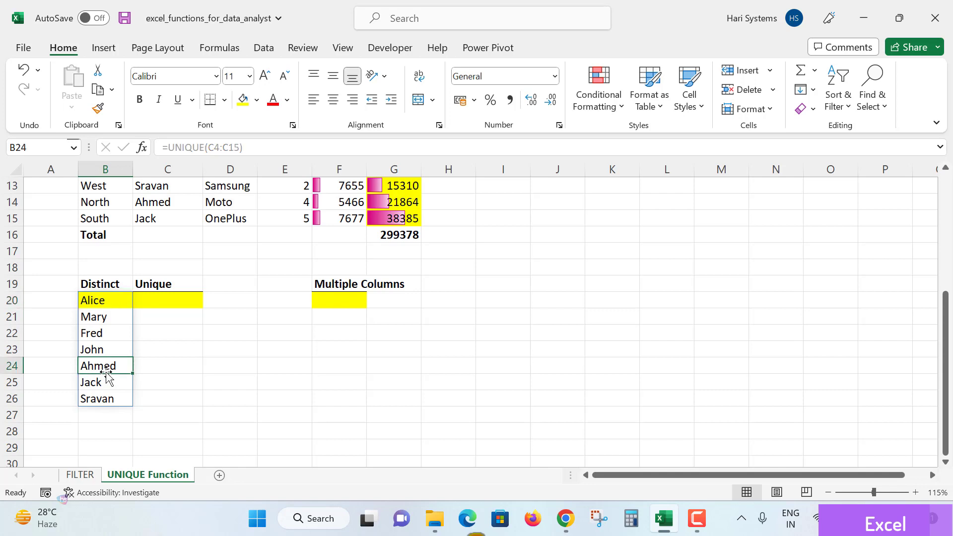
left_click(155, 348)
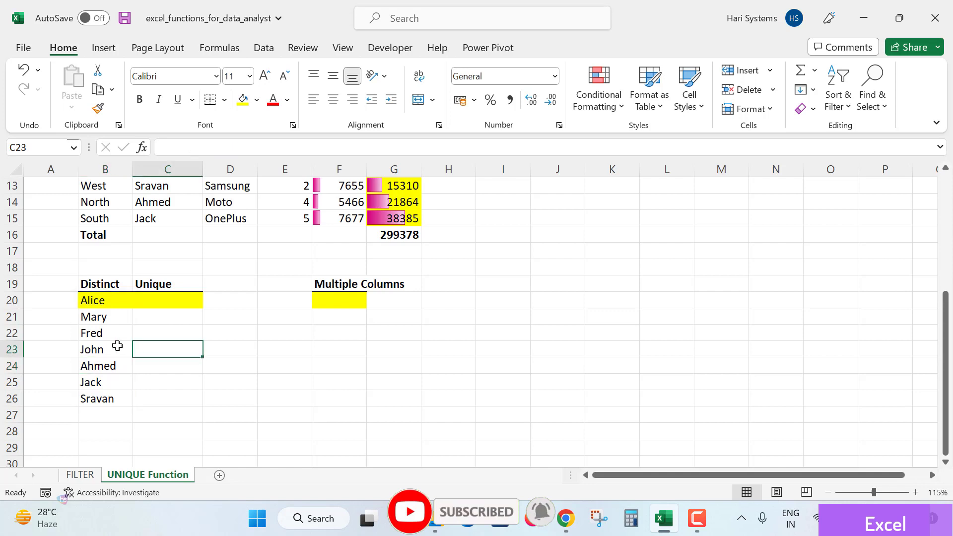
left_click(117, 347)
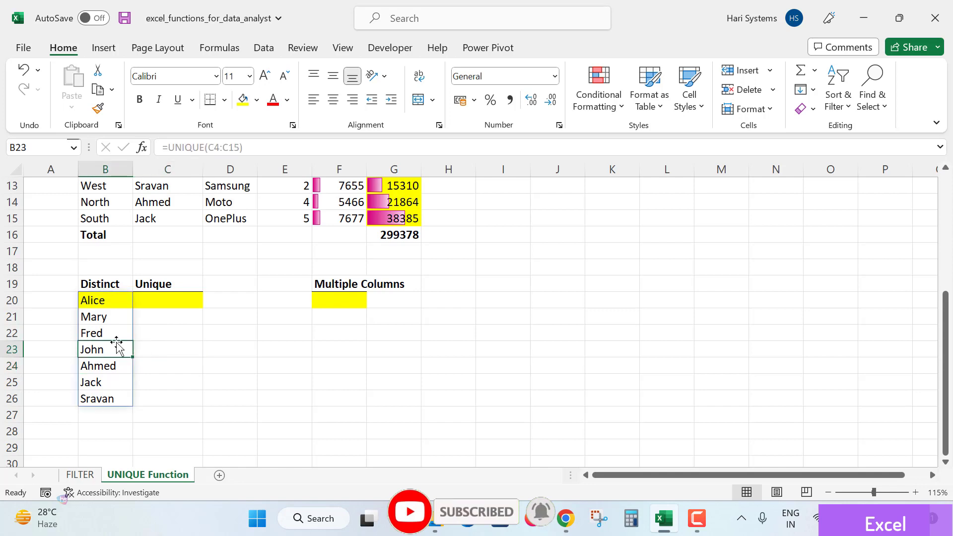
- Review the SalesMan column for names that occur only once and names that repeat
left_click(163, 296)
scroll(158, 278, "up", 3)
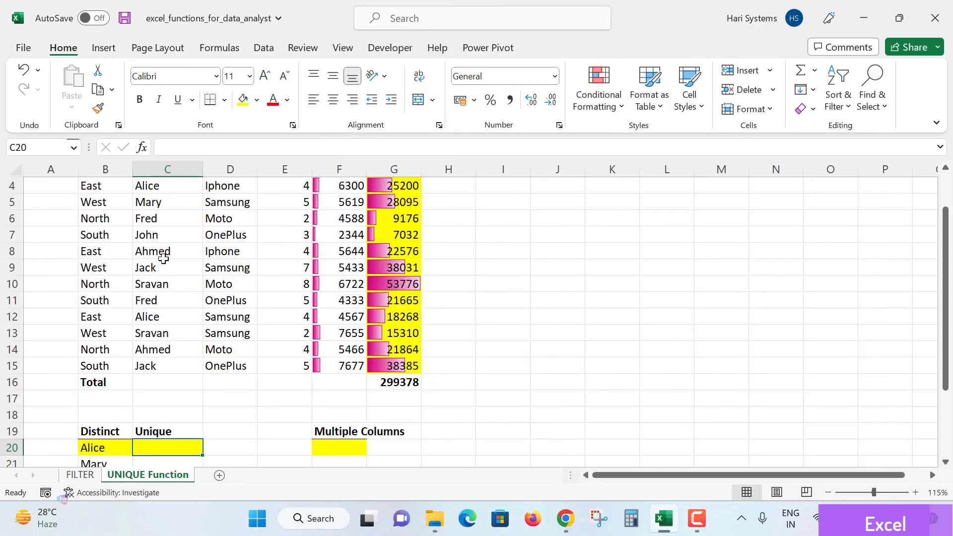
left_click(172, 251)
scroll(169, 251, "up", 1)
scroll(174, 250, "down", 1)
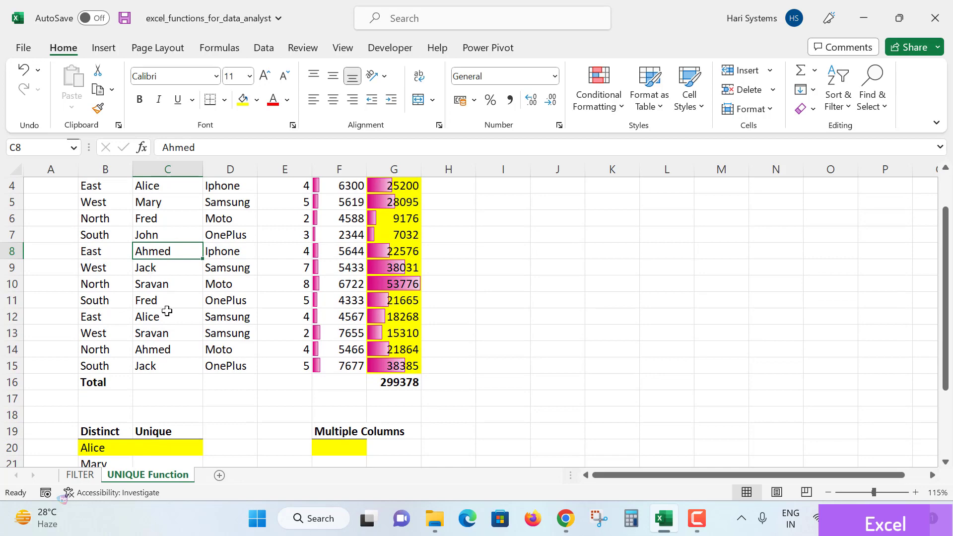
left_click(161, 319)
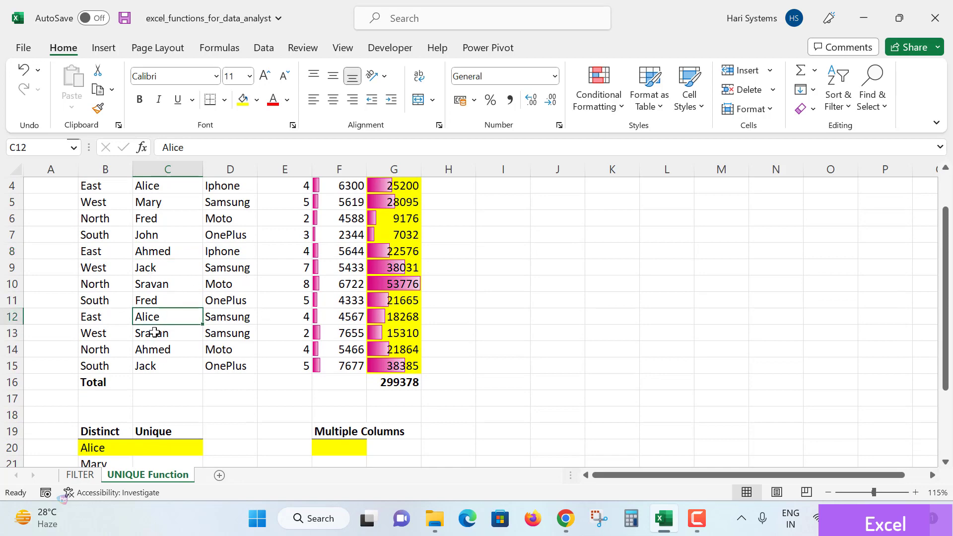
scroll(177, 291, "down", 1)
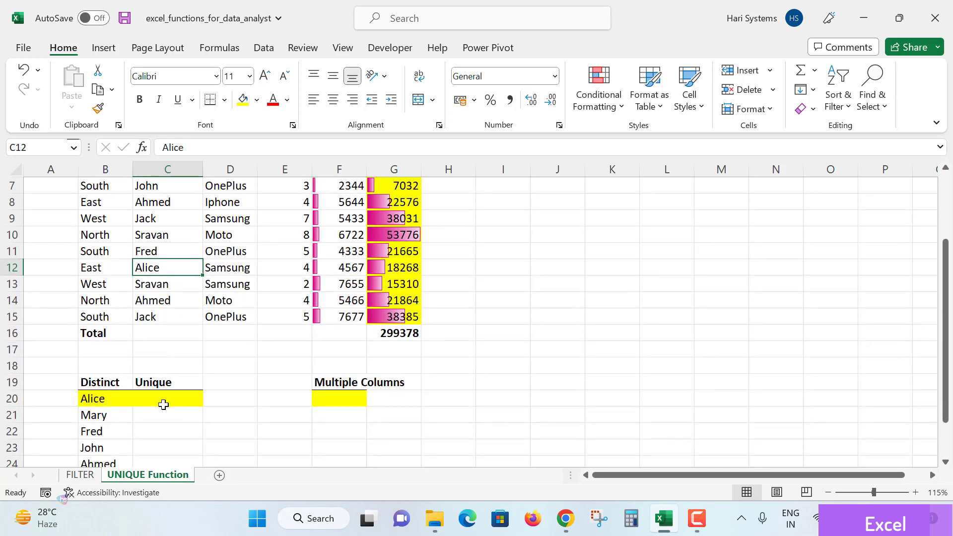
- Start a UNIQUE formula in C20 under the Unique heading with the SalesMan range C4:C15 as its array
left_click(160, 403)
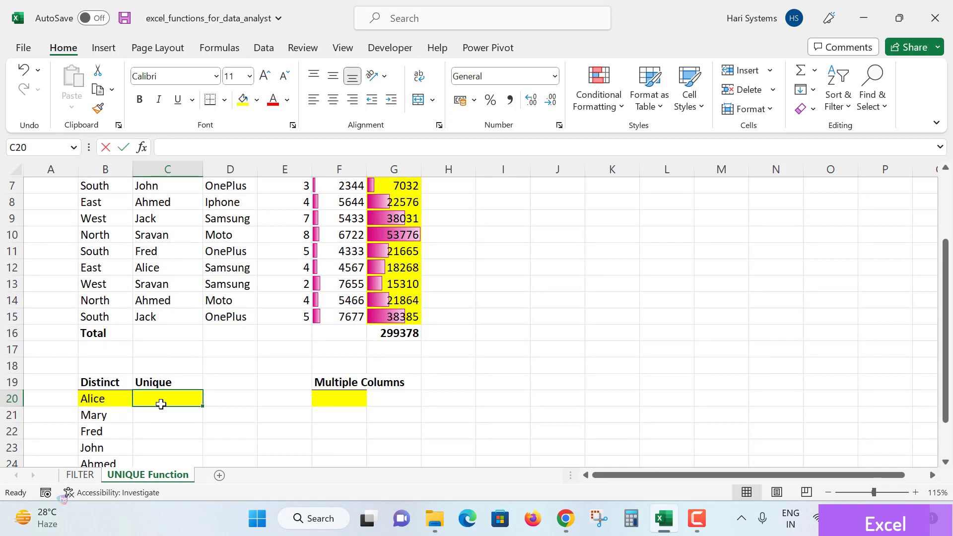
type("=UNIQ")
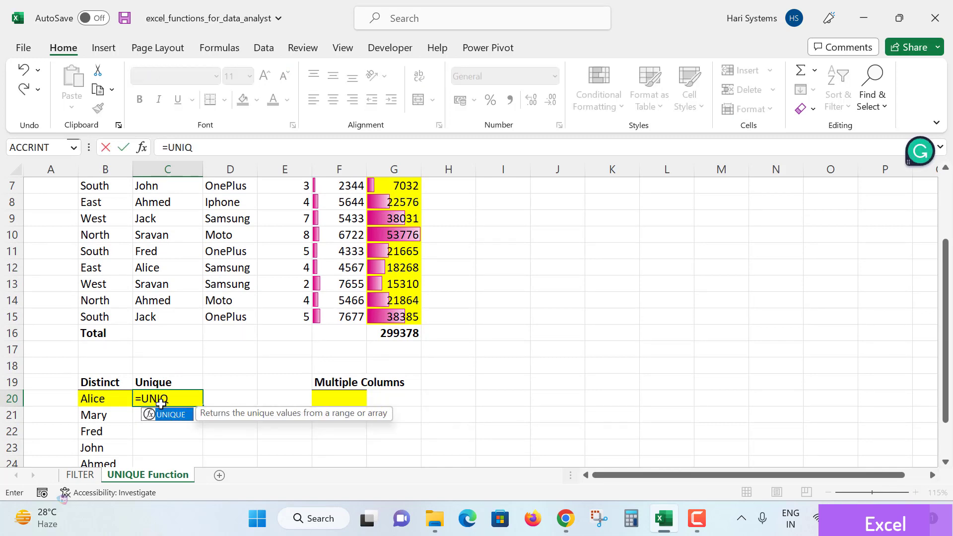
type("U")
key("Tab")
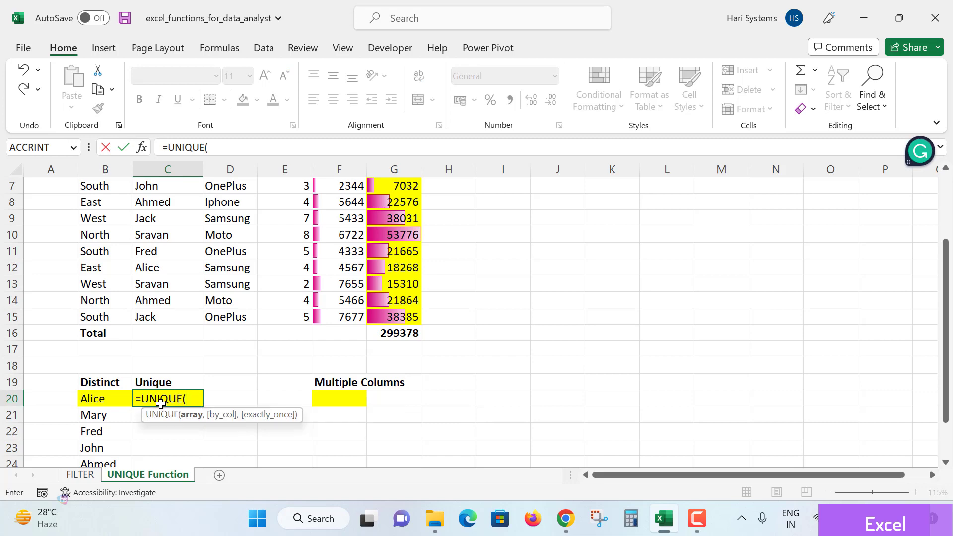
scroll(166, 395, "up", 2)
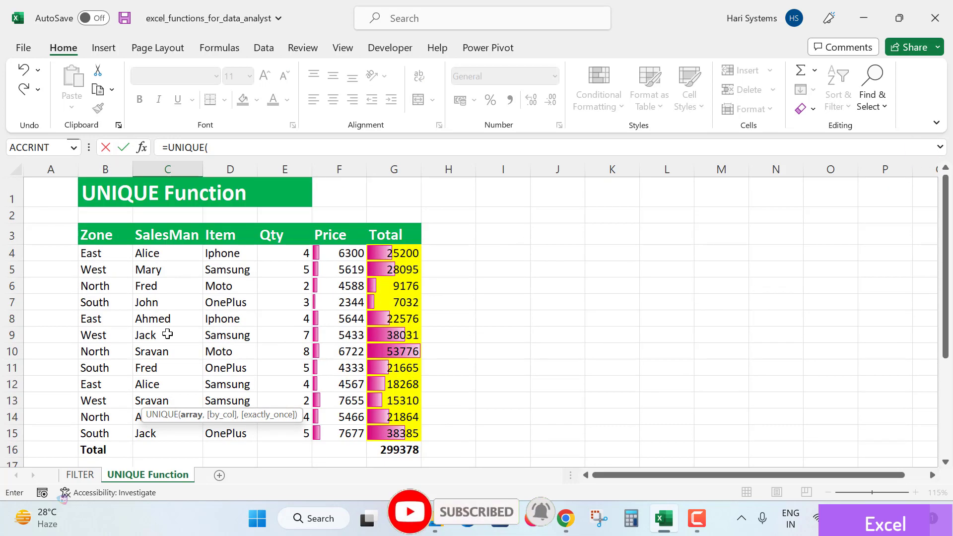
left_click(150, 255)
scroll(174, 308, "down", 1)
left_click(155, 367, "shift")
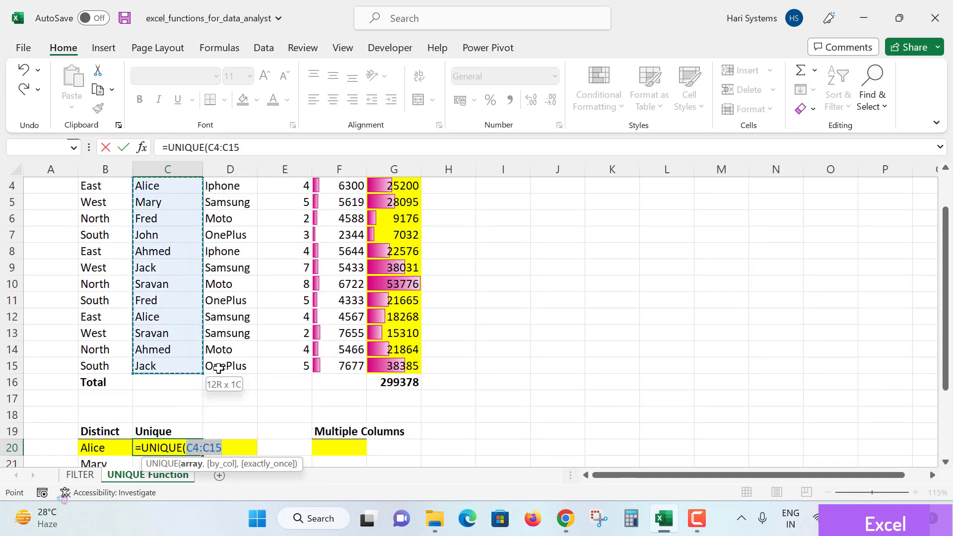
- Skip the by_col argument and set exactly_once to TRUE, completing the formula as =UNIQUE(C4:C15,,TRUE)
type(",")
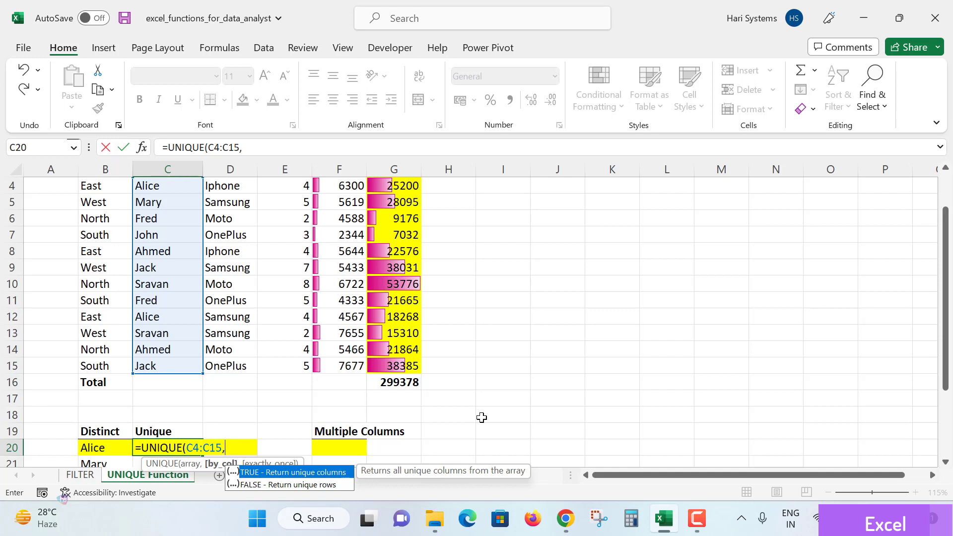
type(",")
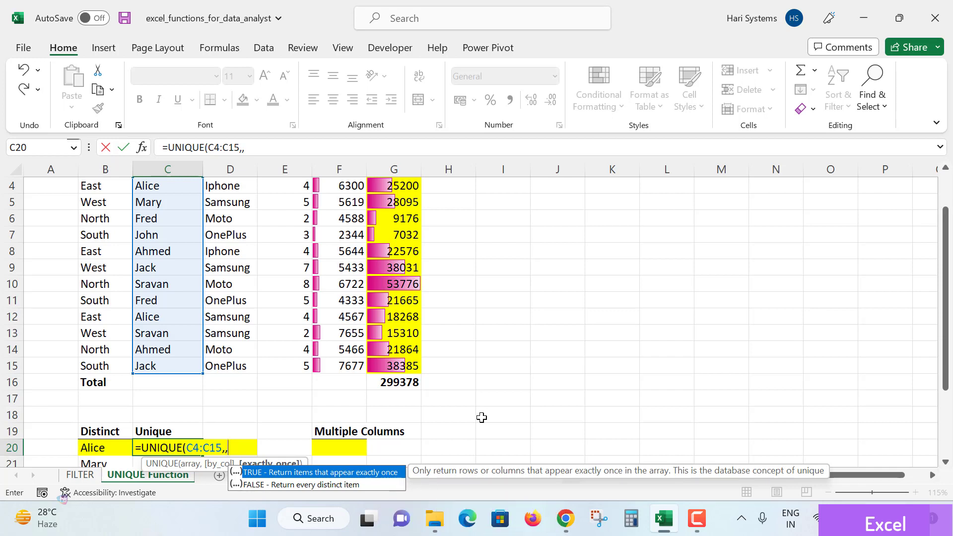
type("RUE)")
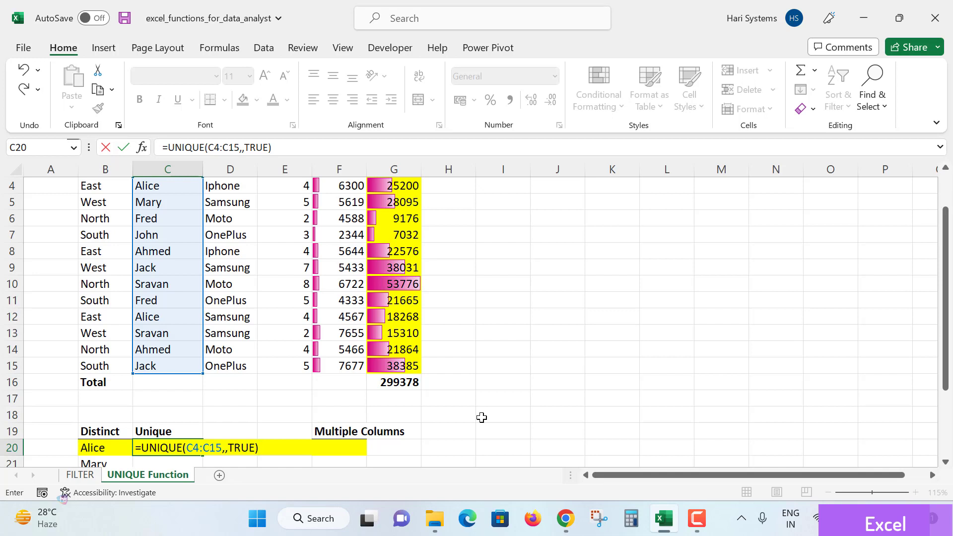
key("Return")
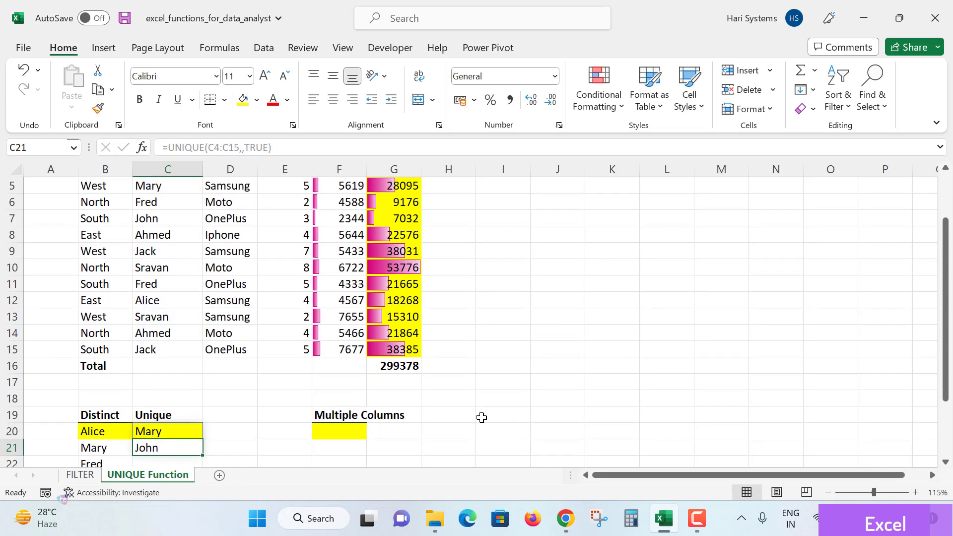
- Check the Unique results in C20:C21 against the entries in the table's SalesMan column
scroll(146, 397, "down", 1)
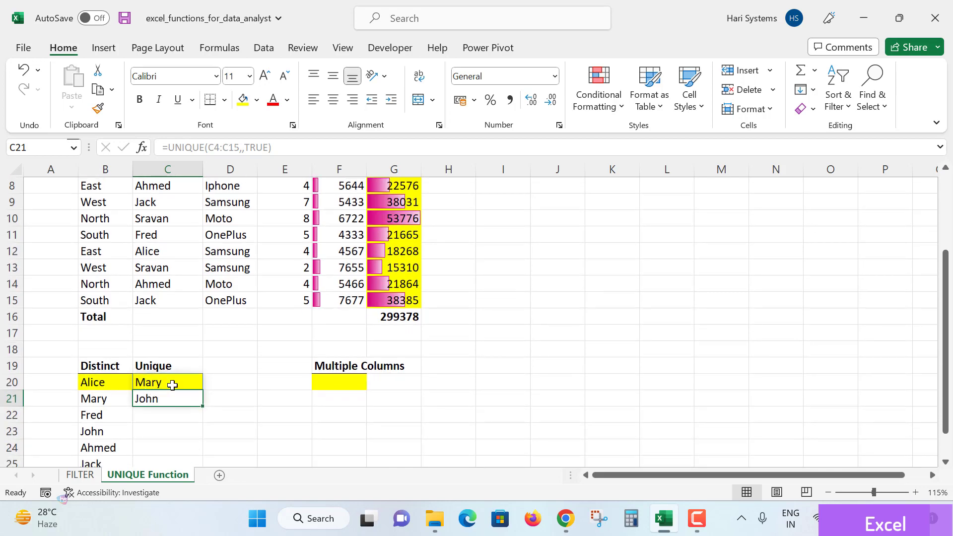
left_click(173, 385)
scroll(164, 385, "up", 3)
scroll(144, 232, "up", 2)
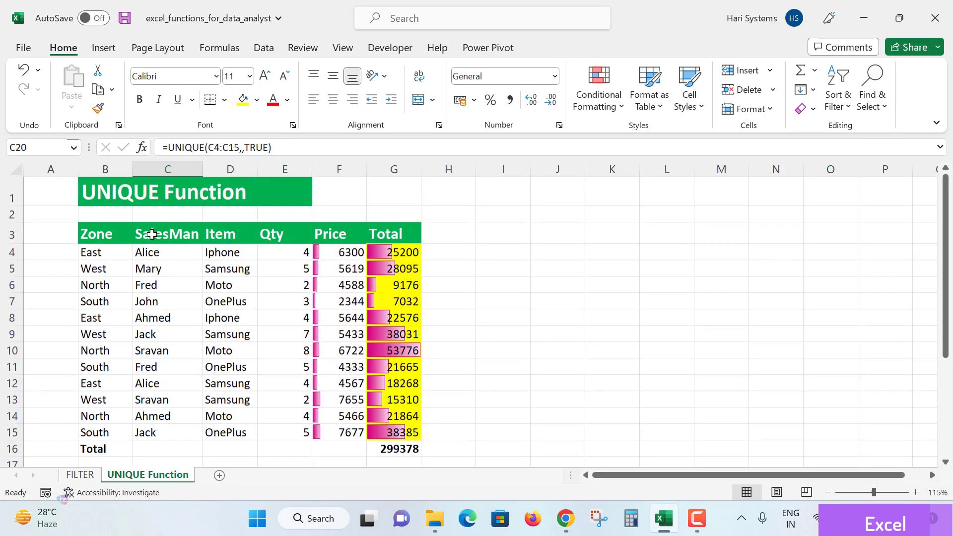
left_click(174, 269)
left_click(179, 401)
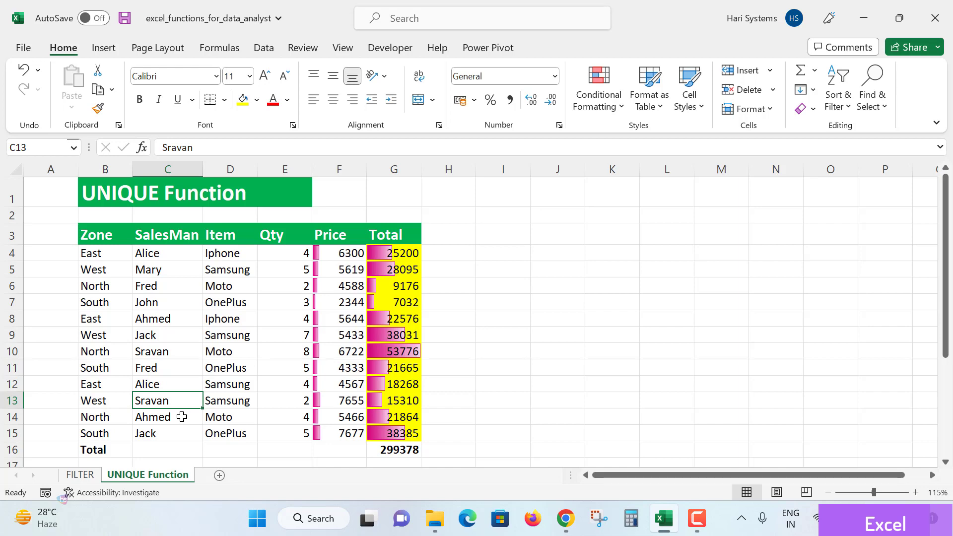
scroll(196, 387, "down", 2)
- Start a UNIQUE function formula in cell F20 under the Multiple Columns heading
left_click(266, 428)
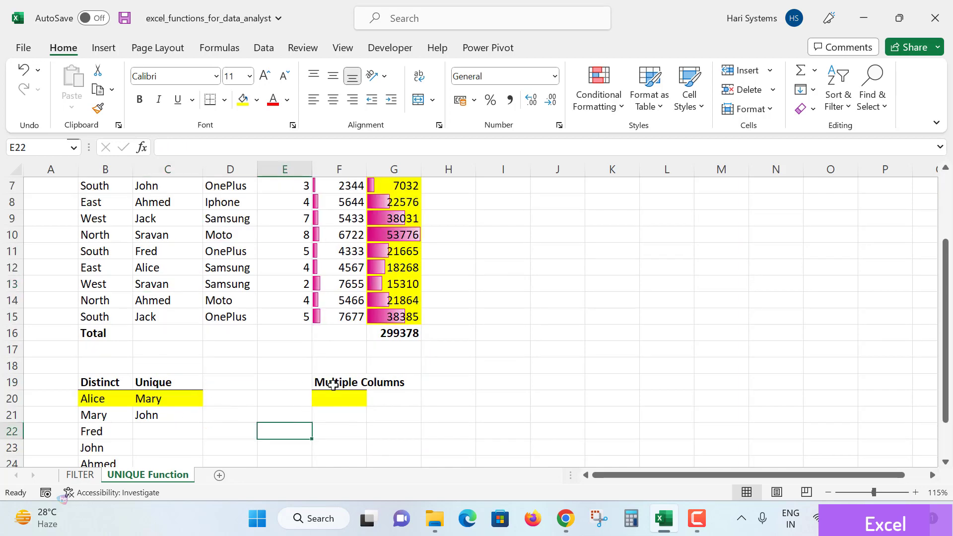
left_click(336, 395)
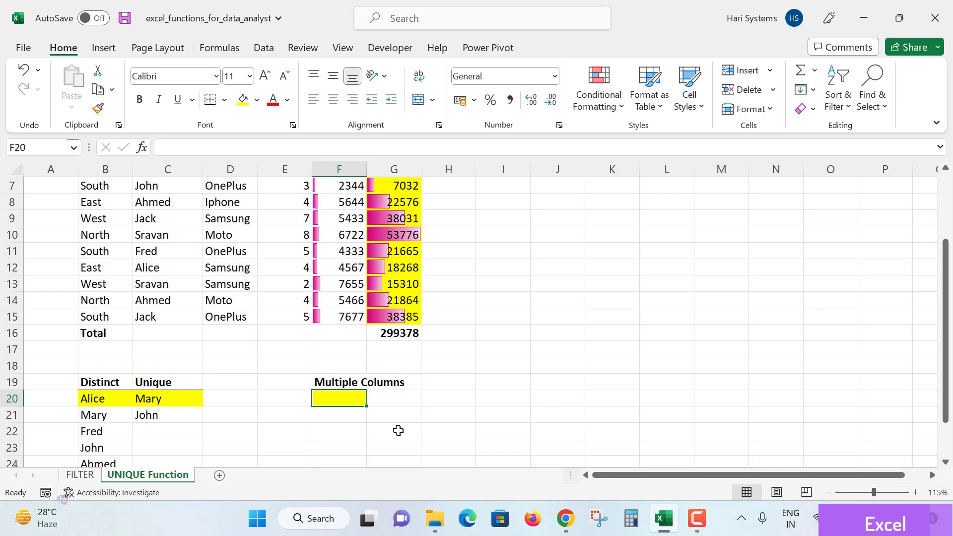
type("=")
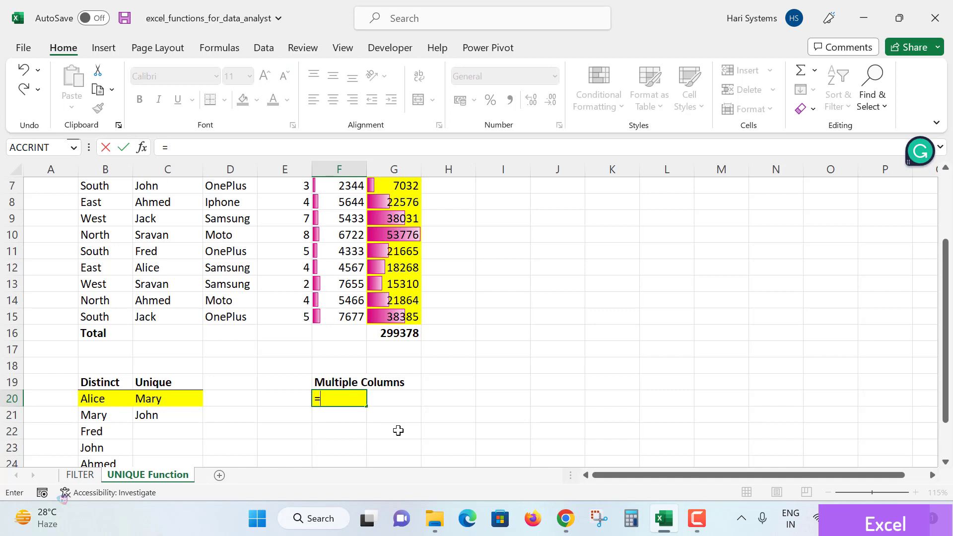
type("UNI")
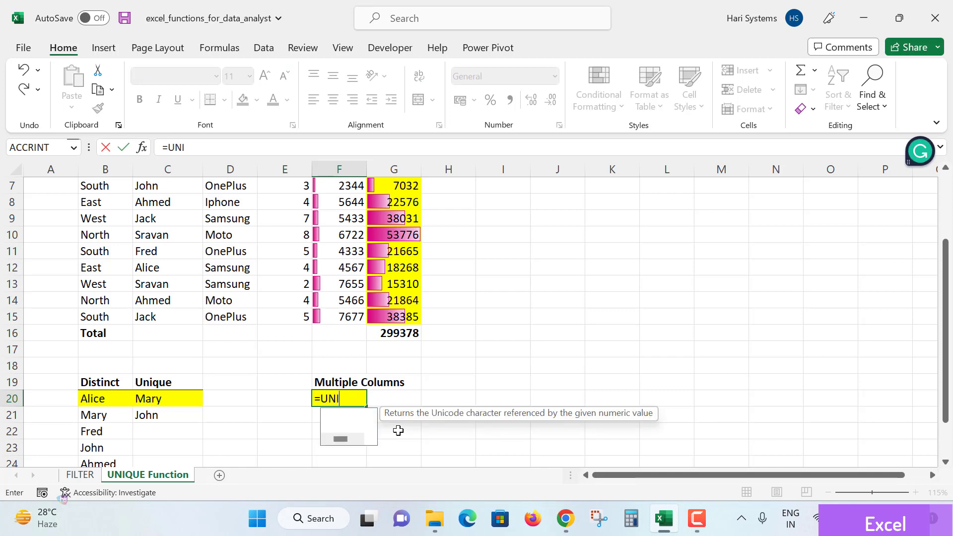
key("Down")
key("Down")
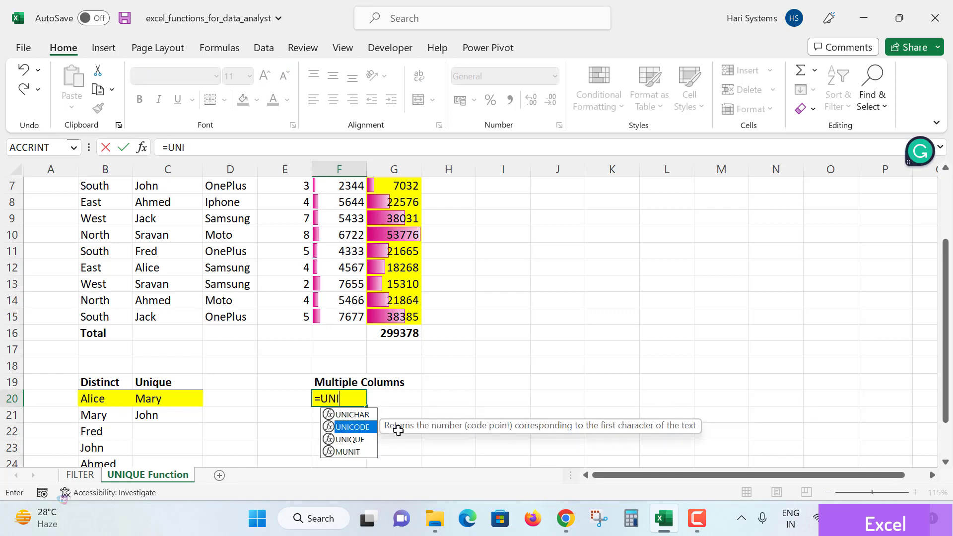
key("Tab")
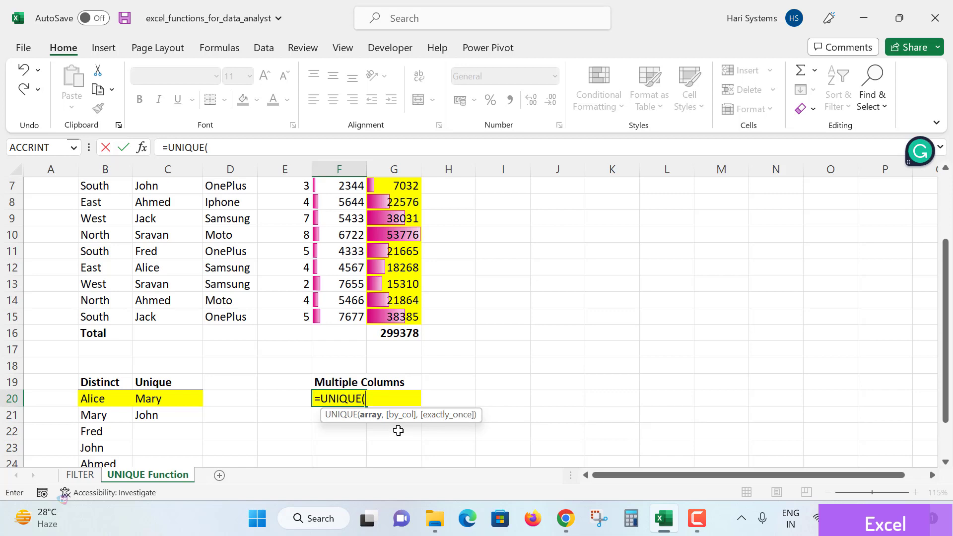
- Use the Item and Qty range D4:E15 as the array, complete the formula as =UNIQUE(D4:E15), and review the spilled rows
scroll(420, 396, "up", 1)
scroll(421, 395, "up", 1)
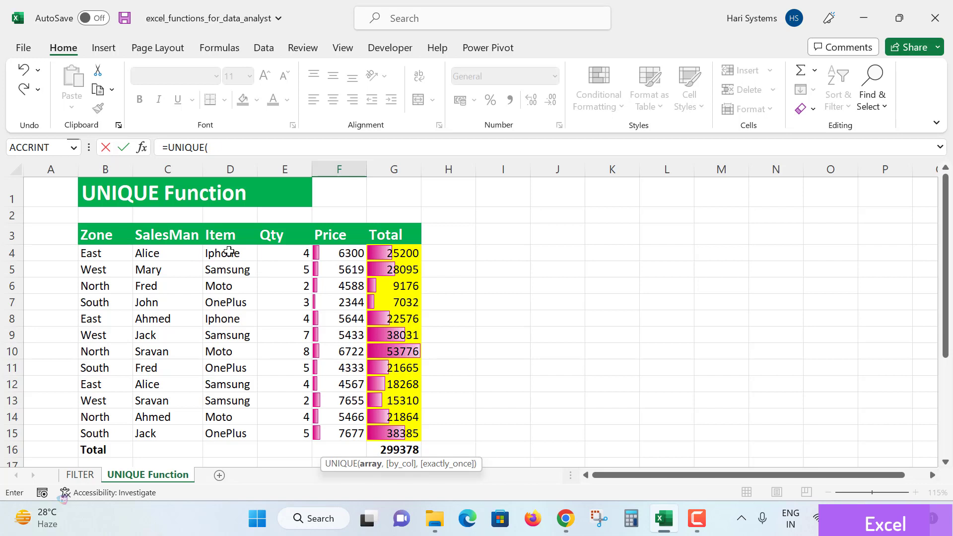
left_click(228, 251)
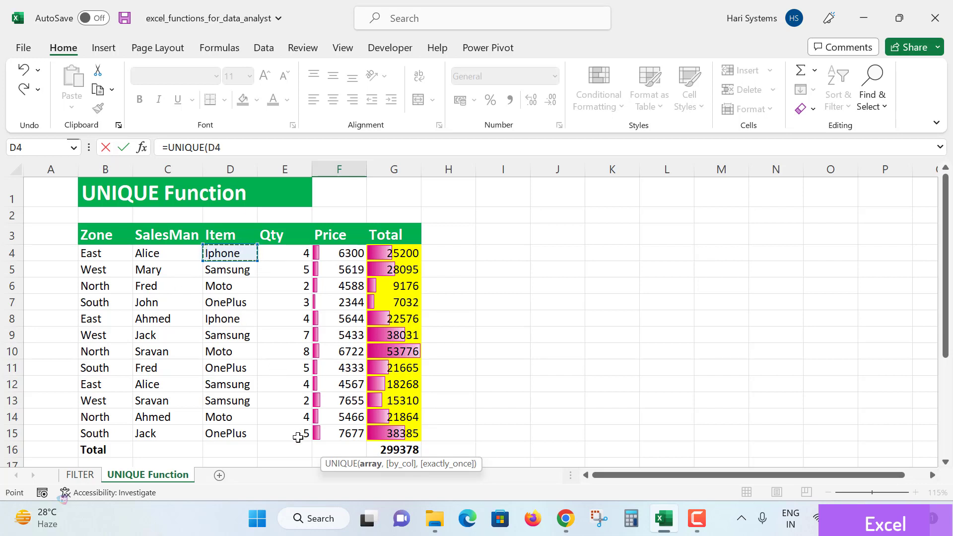
left_click(298, 434, "shift")
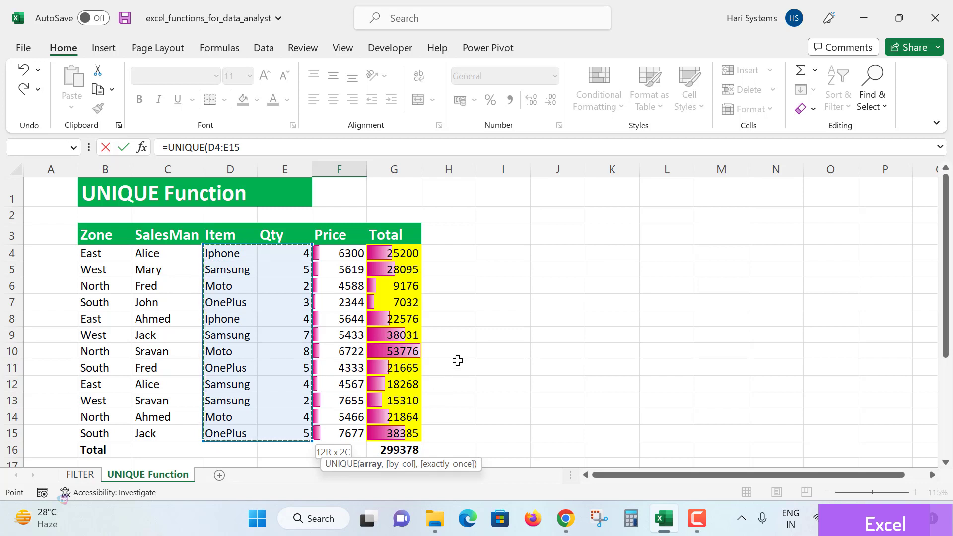
scroll(457, 369, "down", 2)
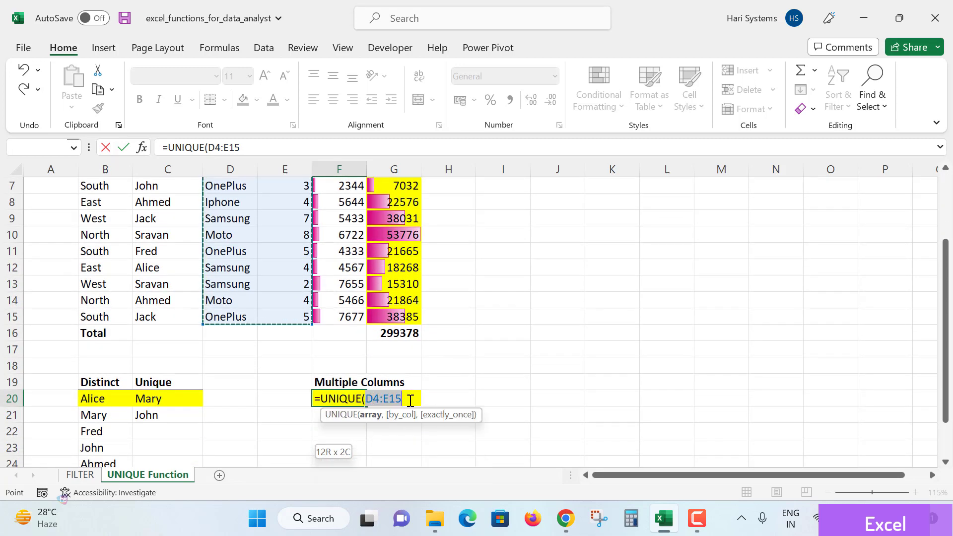
type(")")
key("Return")
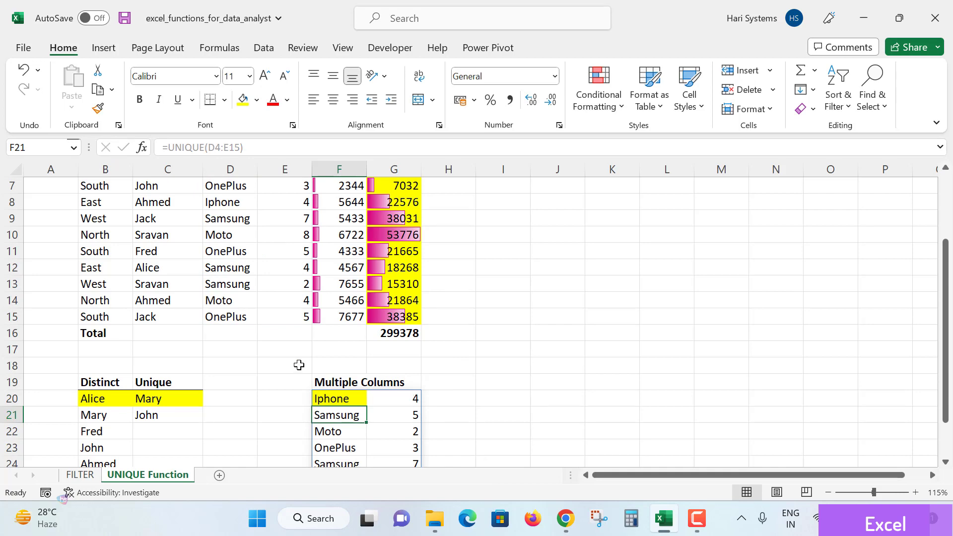
scroll(392, 367, "down", 1)
left_click(457, 353)
scroll(459, 361, "down", 2)
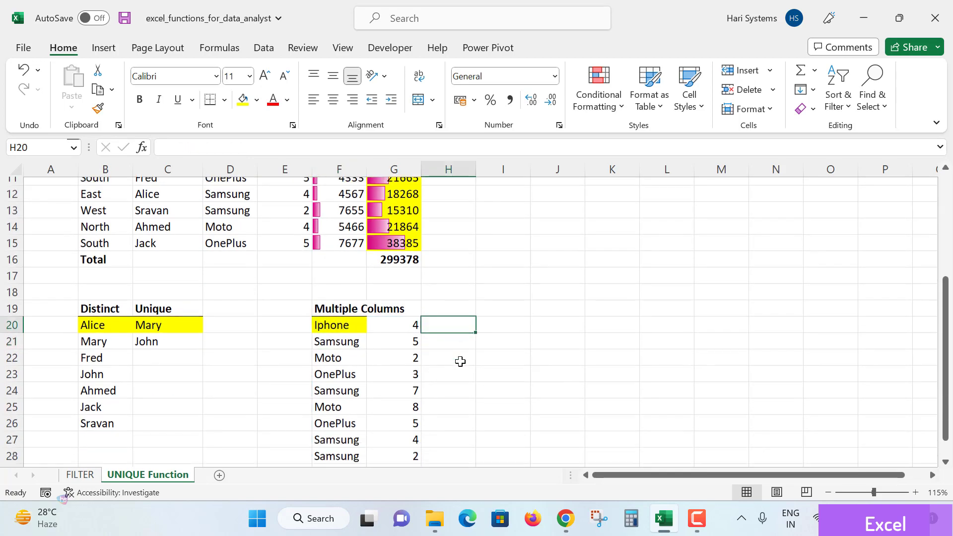
scroll(460, 360, "down", 1)
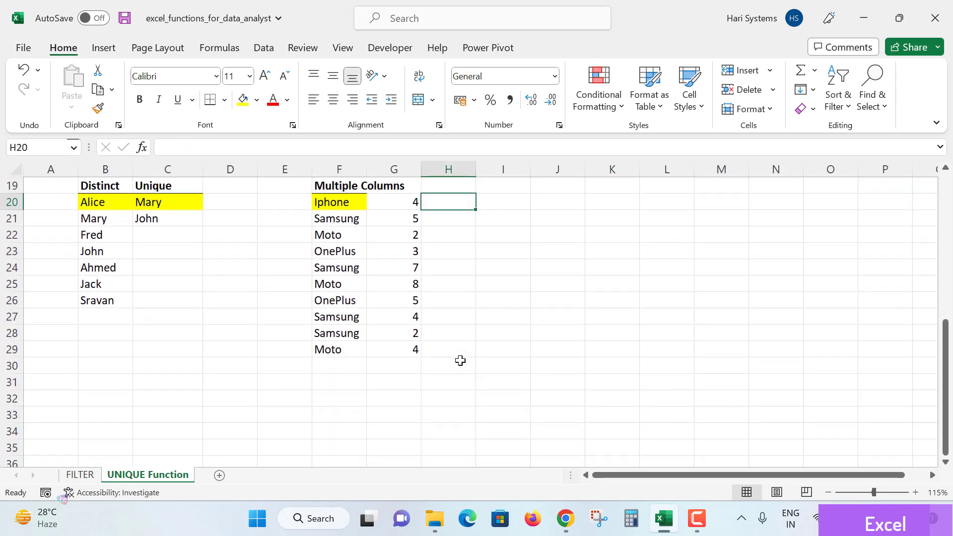